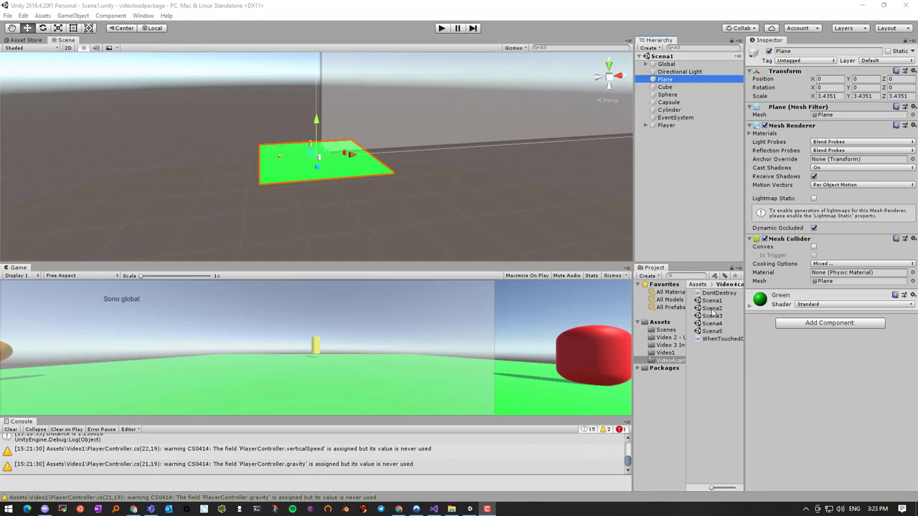
Step: Select the Scena1 scene asset in the Project panel and scroll the Hierarchy up
left_click(718, 301)
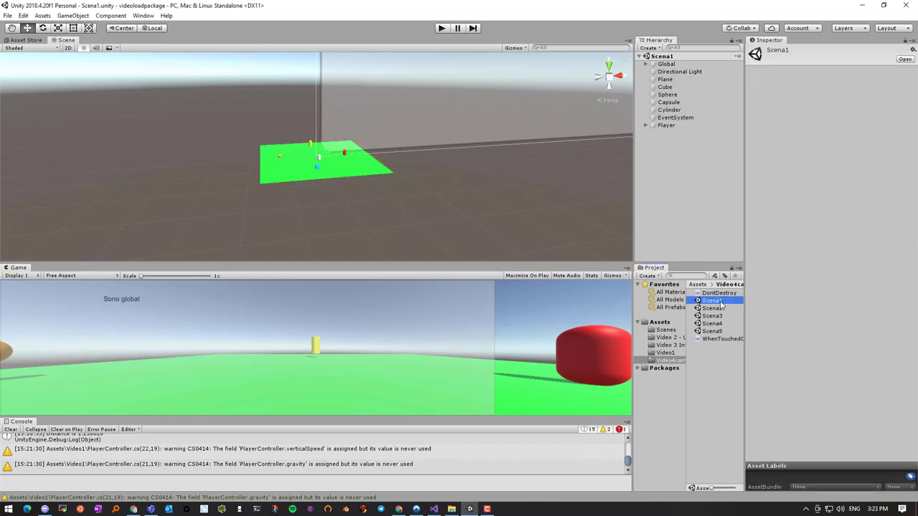
scroll(311, 173, "up", 1)
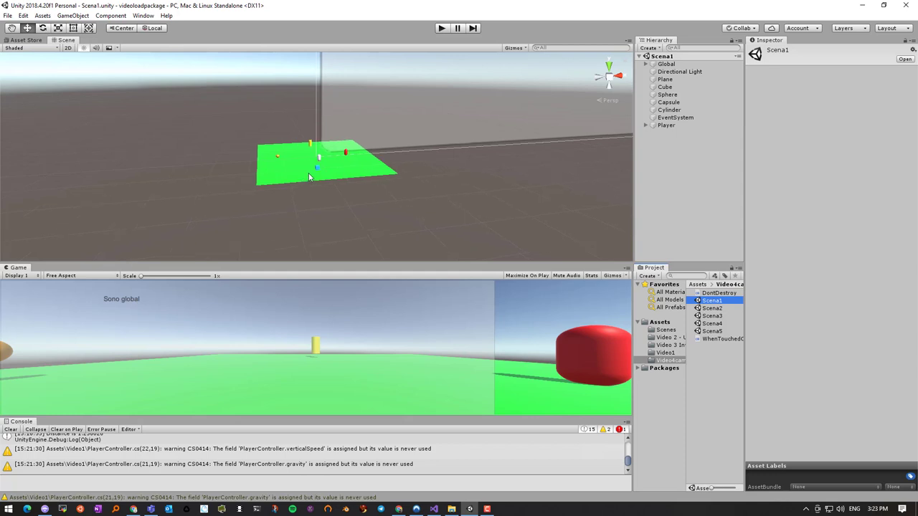
scroll(312, 174, "up", 2)
scroll(312, 175, "up", 3)
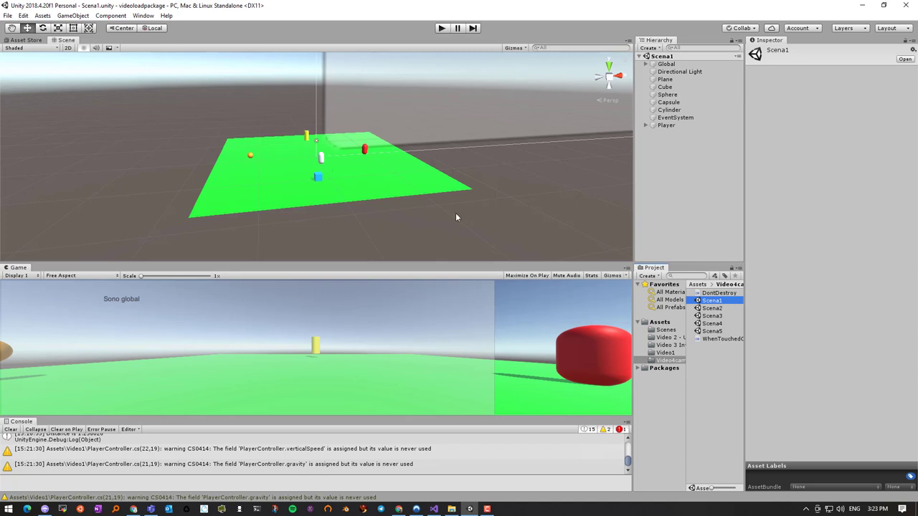
Step: Check the Cube, Sphere and Capsule When Touched Change Scene targets, then open Scena2
left_click(666, 88)
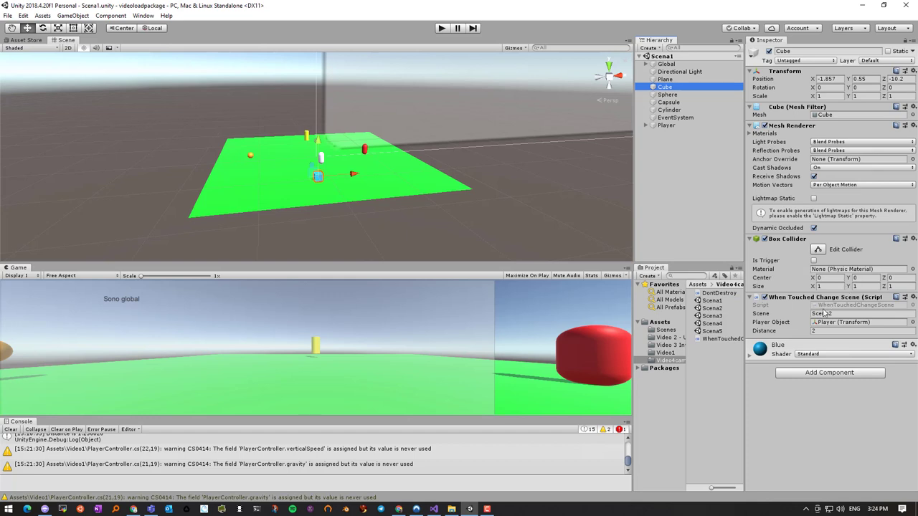
left_click(667, 95)
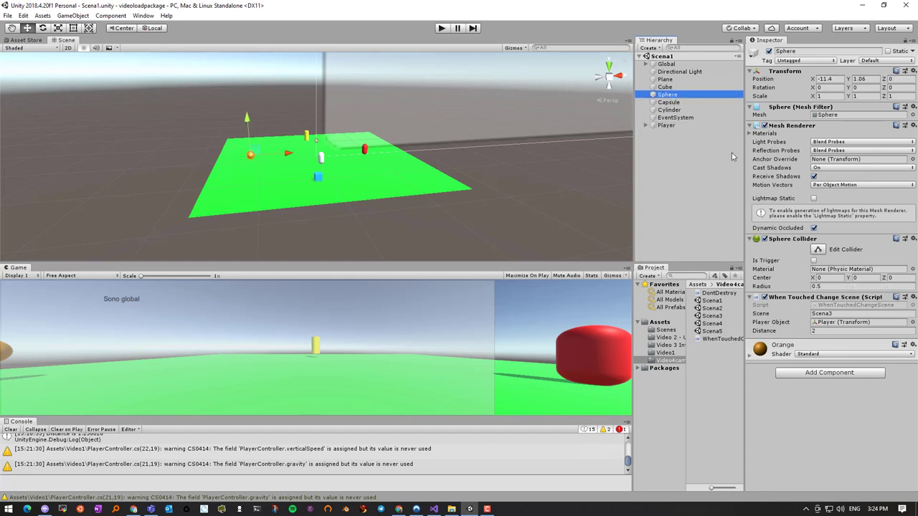
left_click(668, 102)
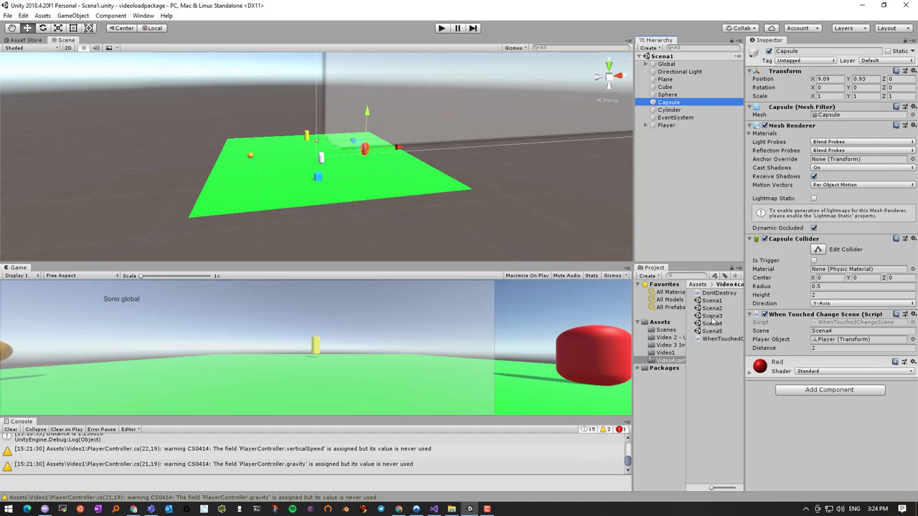
double_click(713, 309)
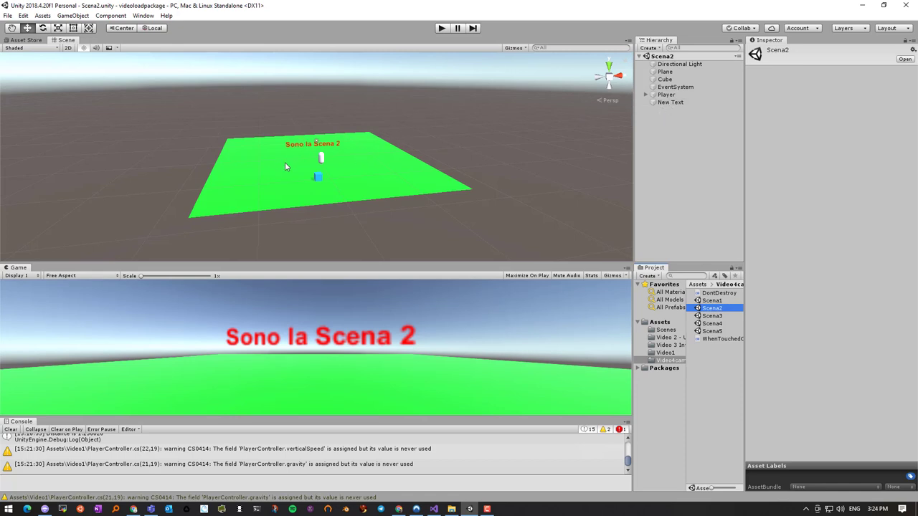
left_click(666, 80)
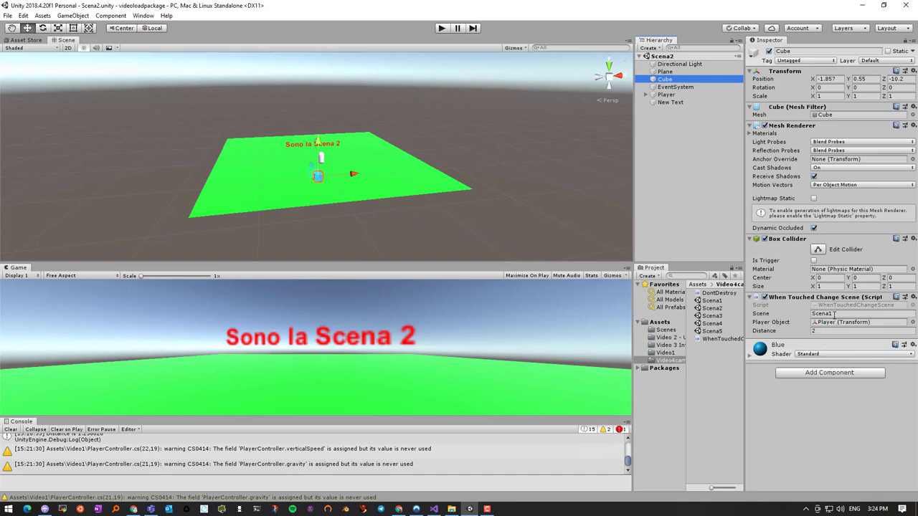
left_click(441, 28)
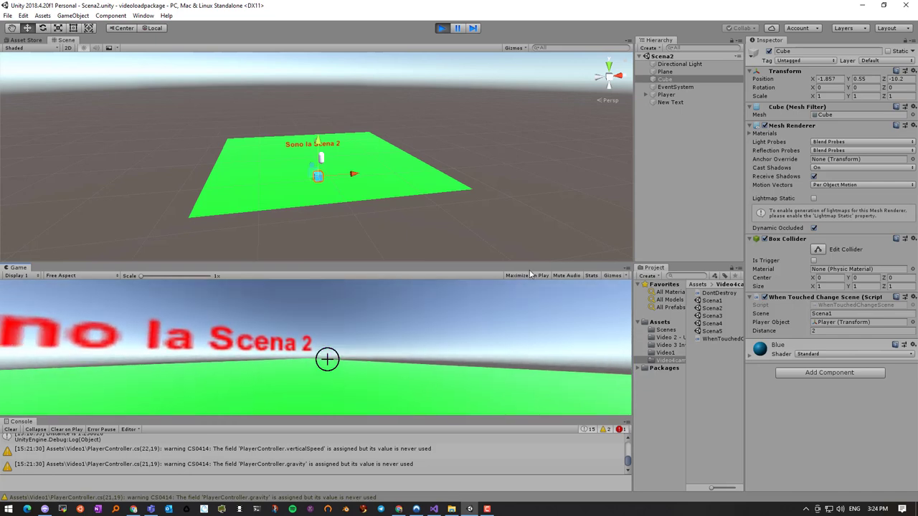
left_click(629, 271)
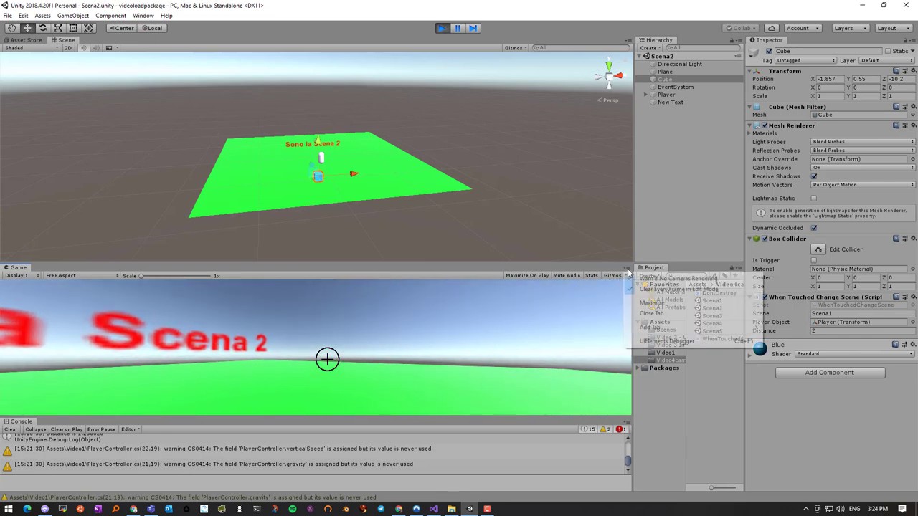
left_click(640, 304)
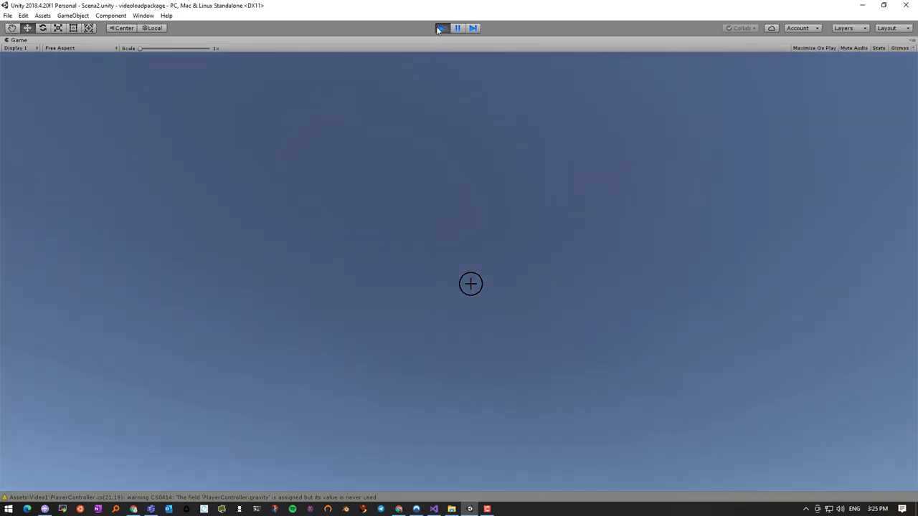
left_click(441, 28)
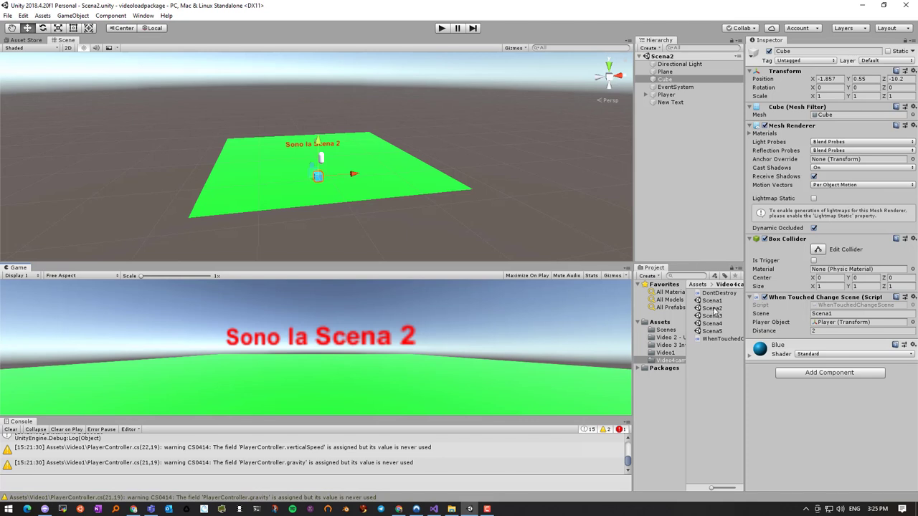
Step: Reopen Scena1 and review Build Settings' Scenes In Build list of Scena1–Scena5
double_click(712, 302)
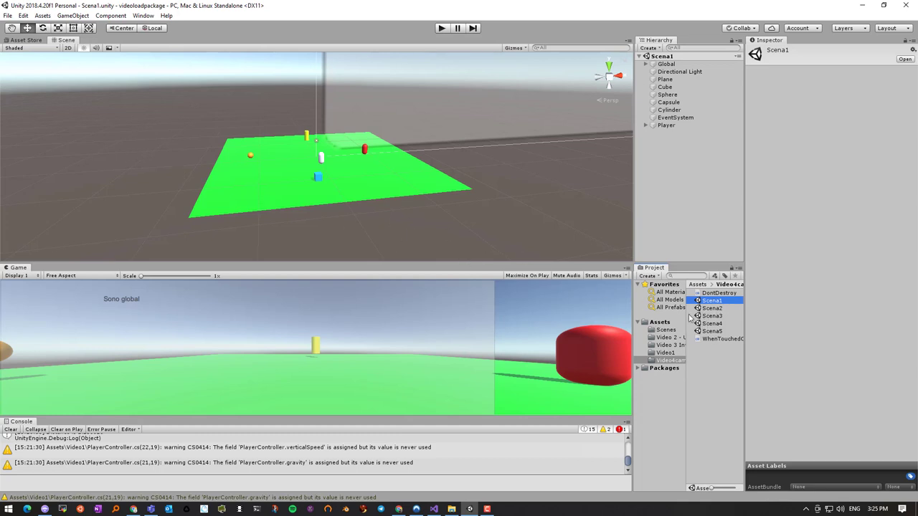
left_click(8, 15)
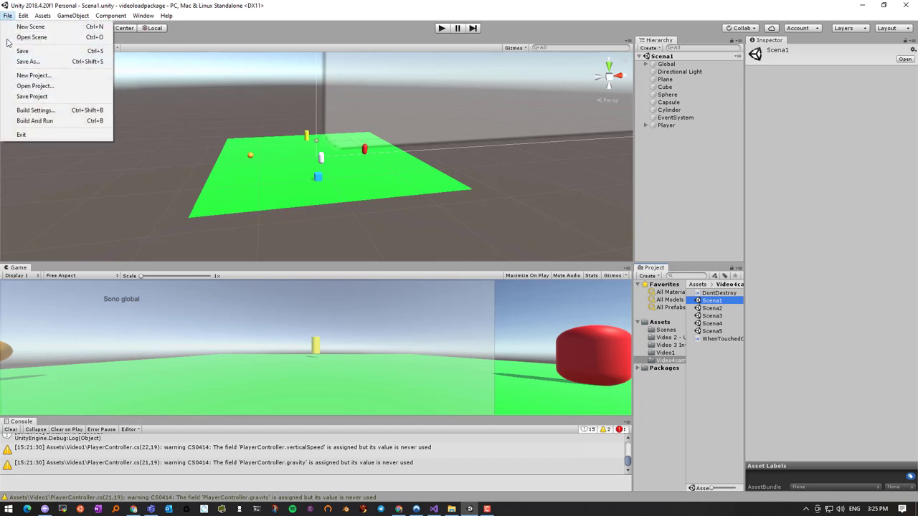
left_click(34, 110)
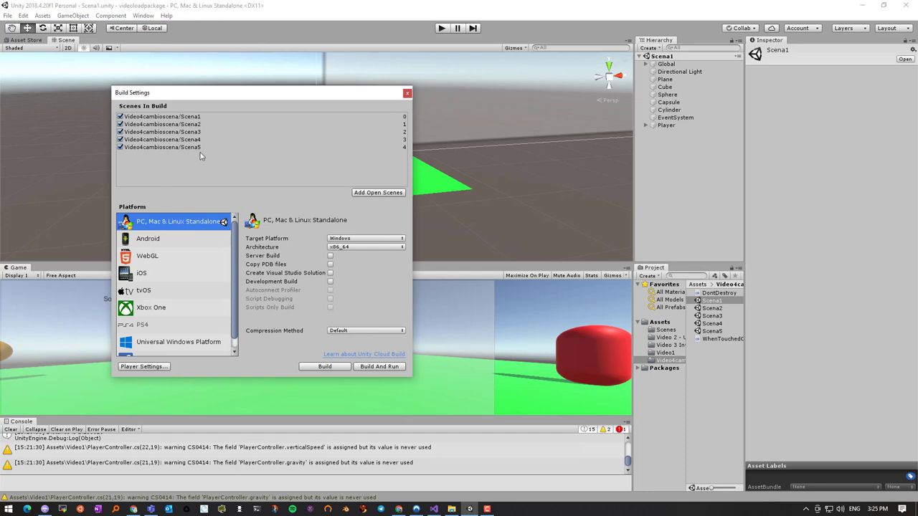
Step: Close Build Settings and leave the Scena1 asset name unchanged
left_click(408, 95)
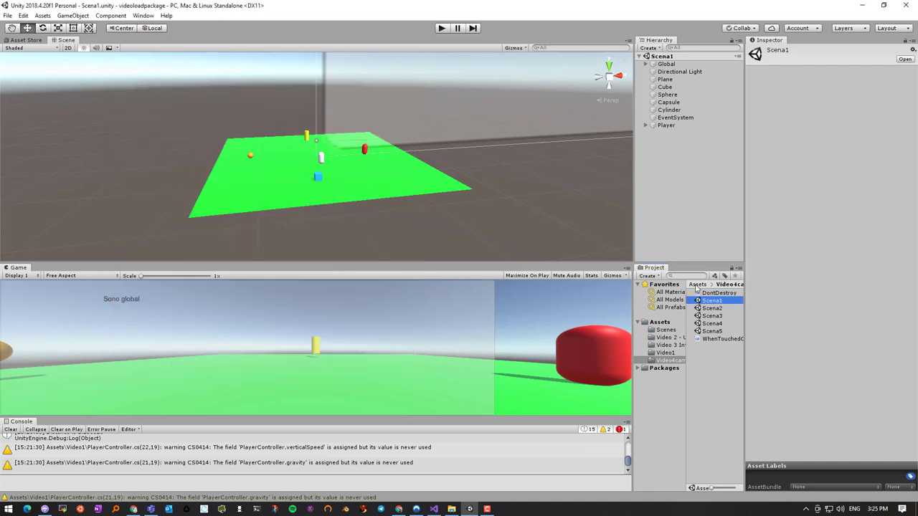
left_click(708, 304)
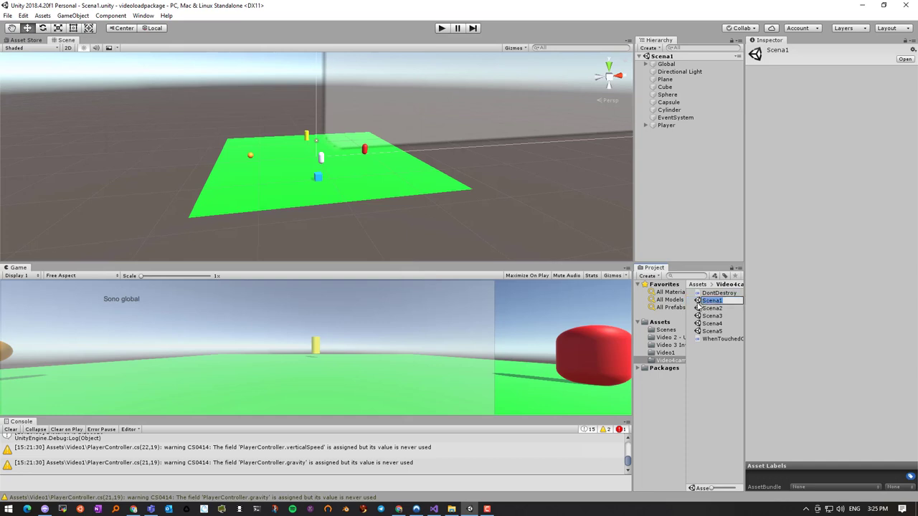
key("Return")
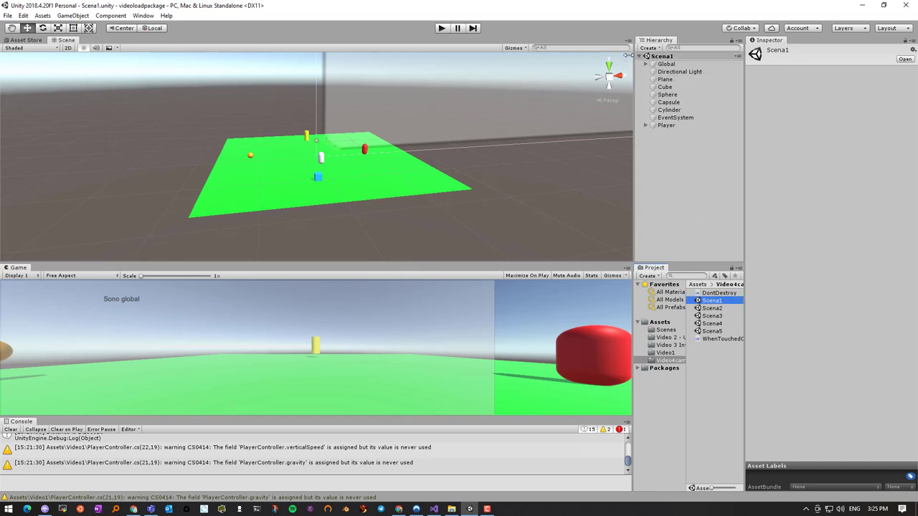
Step: Play Scena1 and steer the player with WASD into the yellow capsule to load Scena5
left_click(441, 27)
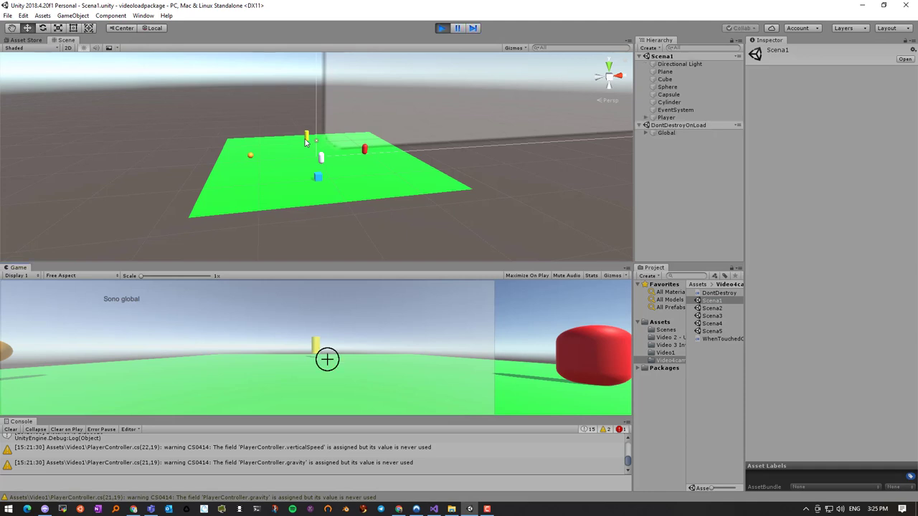
key("d")
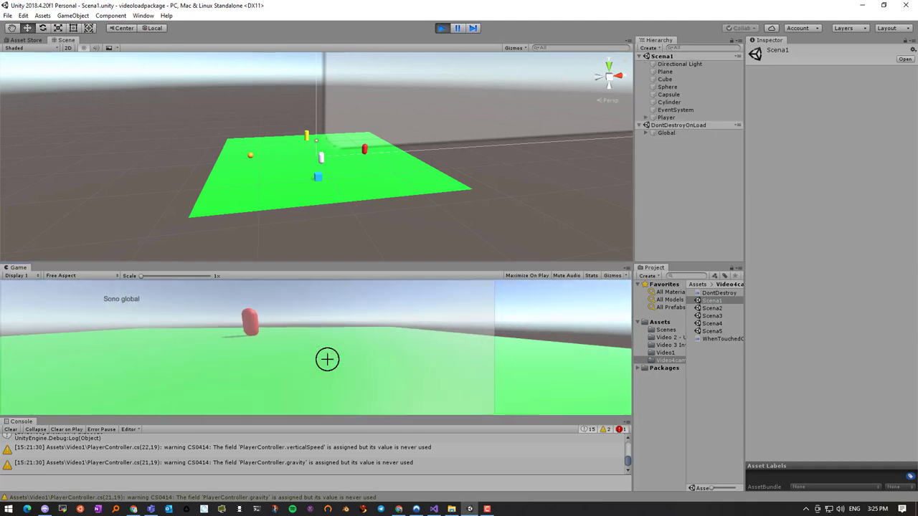
key("a")
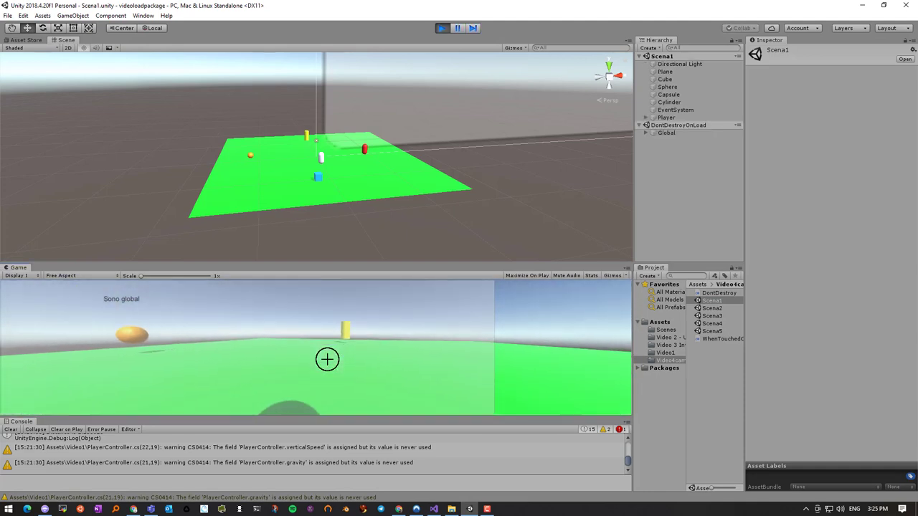
key("a")
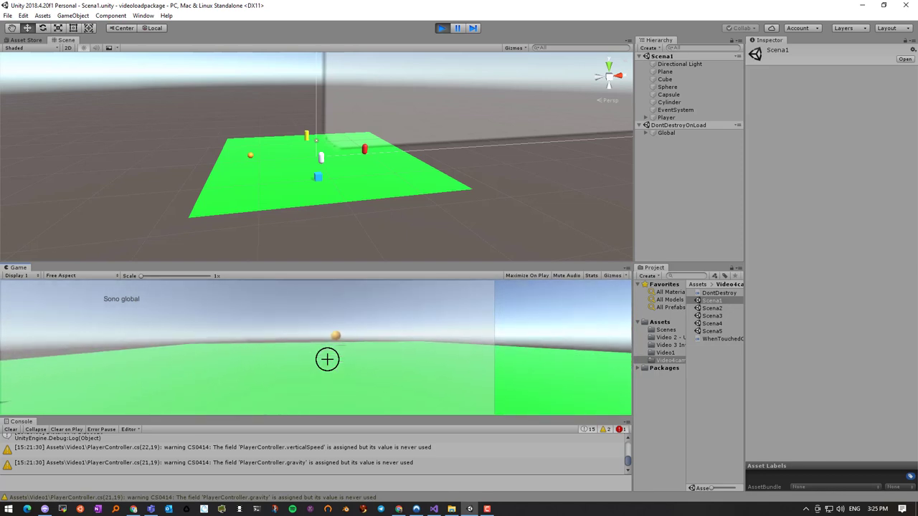
key("d")
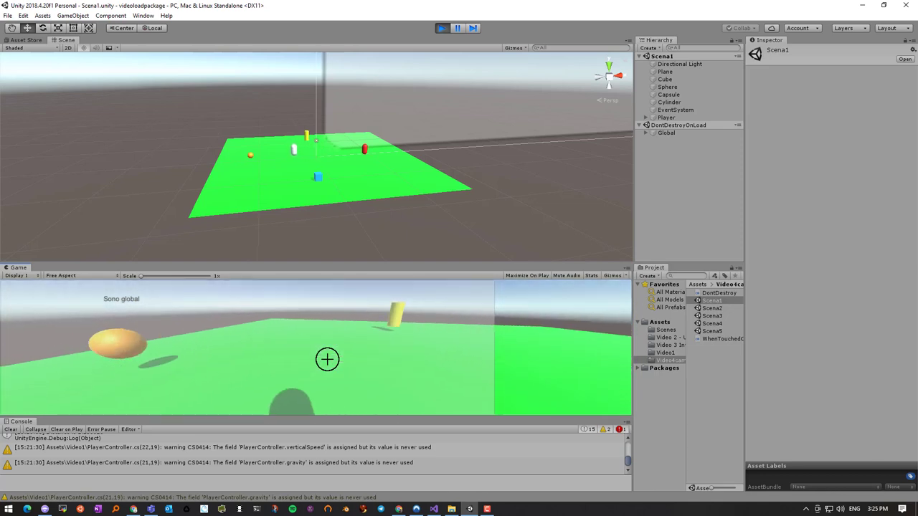
key("w")
key("w")
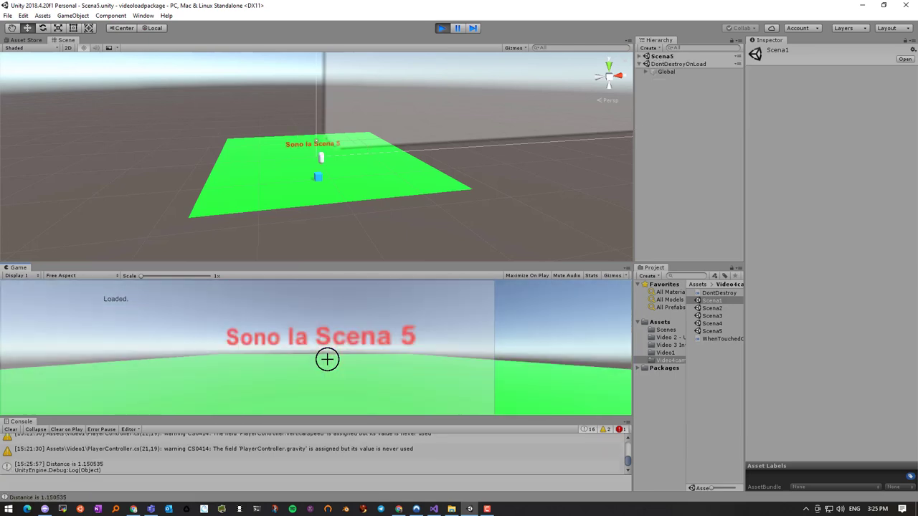
Step: In Scena5, walk the player into the blue cube to return to Scena1
key("d")
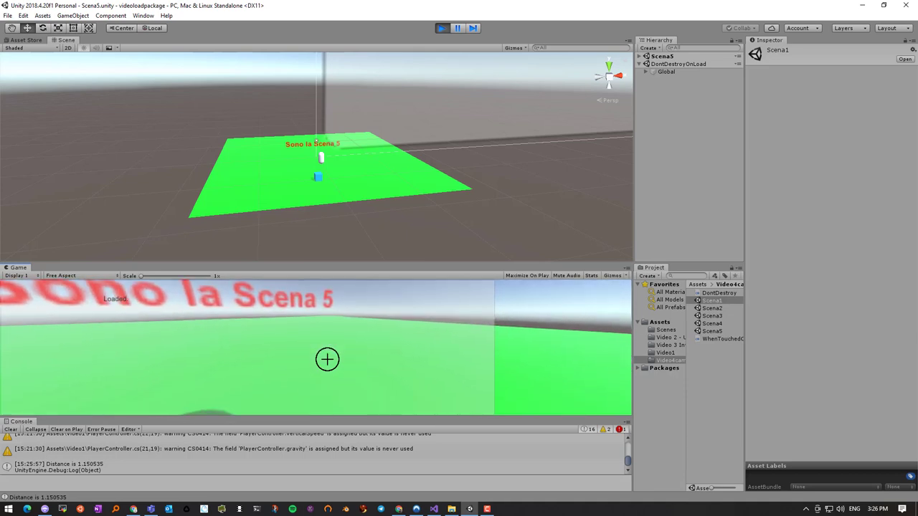
key("d")
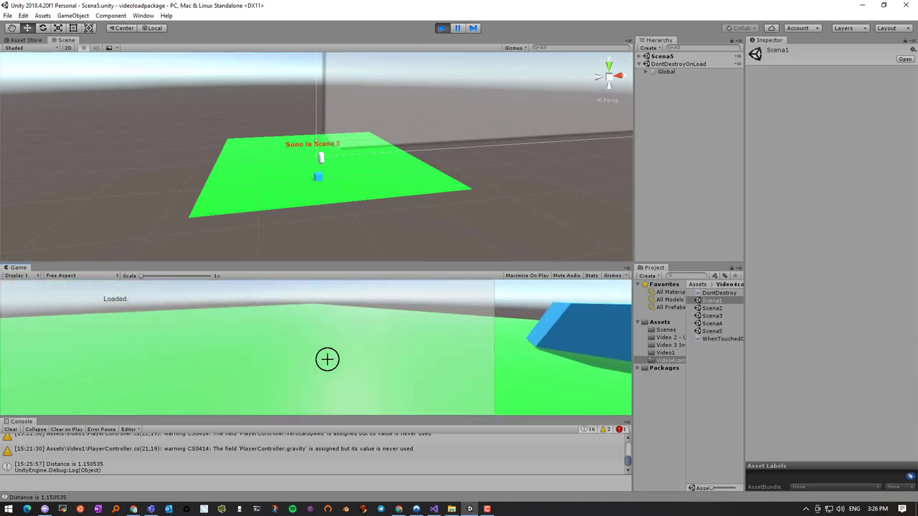
key("a")
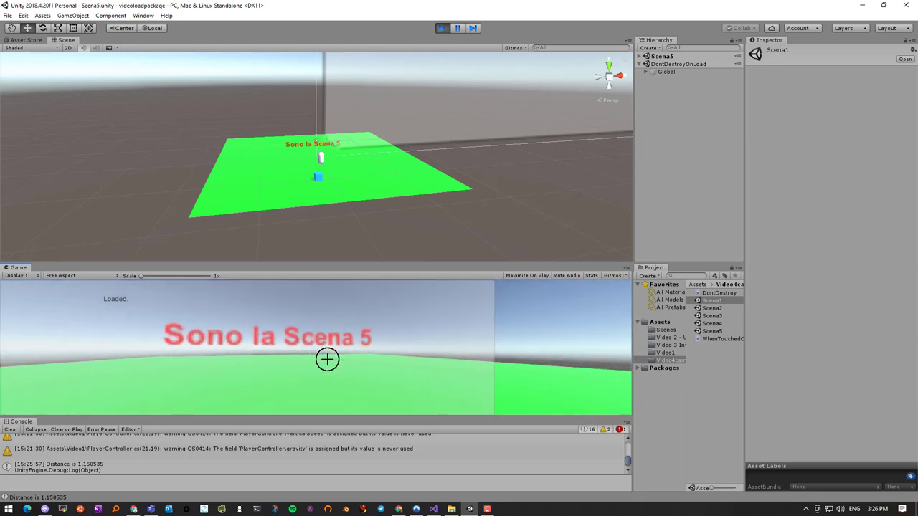
key("w")
key("d")
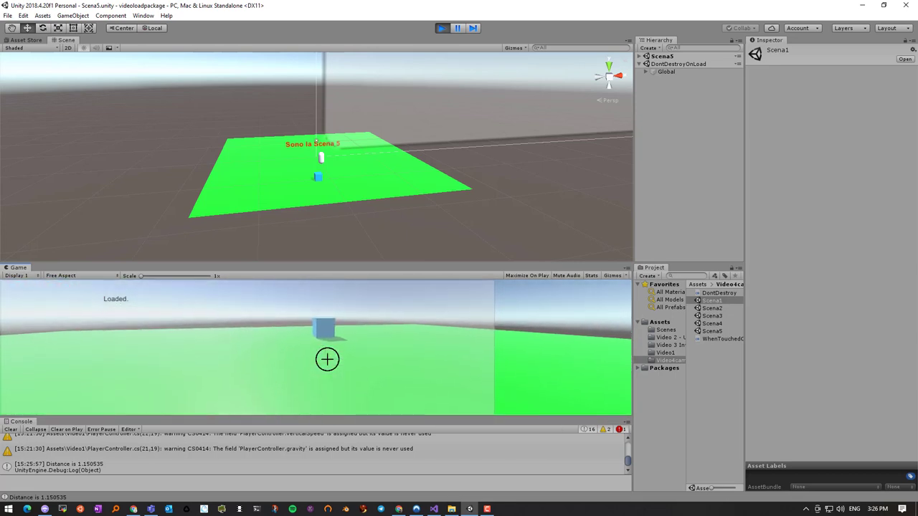
key("w")
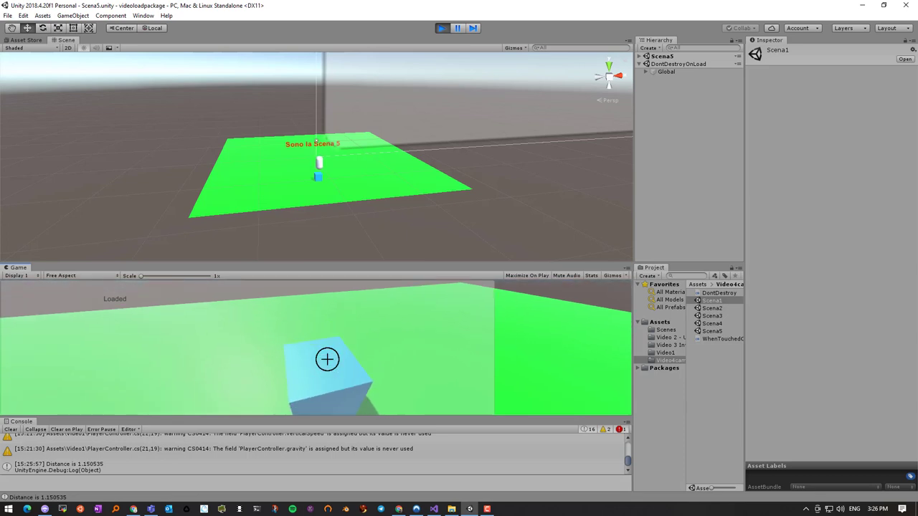
key("w")
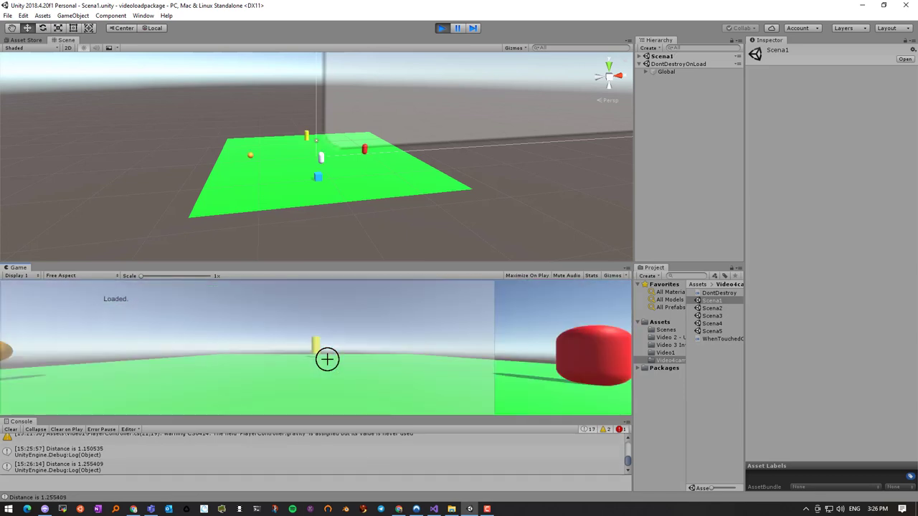
Step: In Scena1, walk the player into the orange ball to load Scena3
key("a")
key("a")
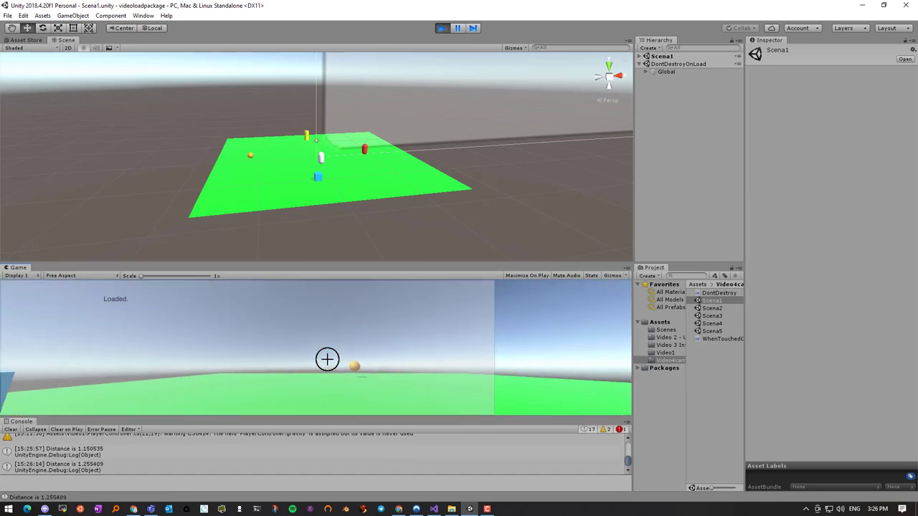
key("w")
key("w")
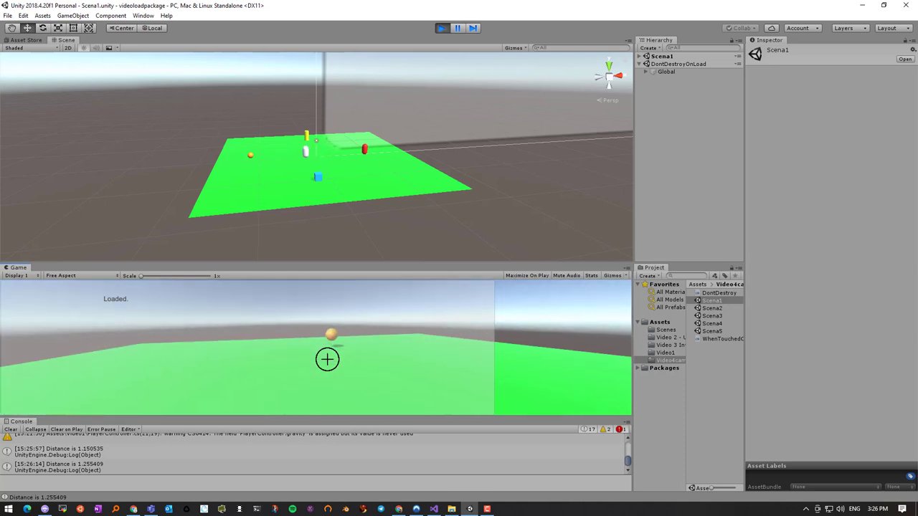
key("w")
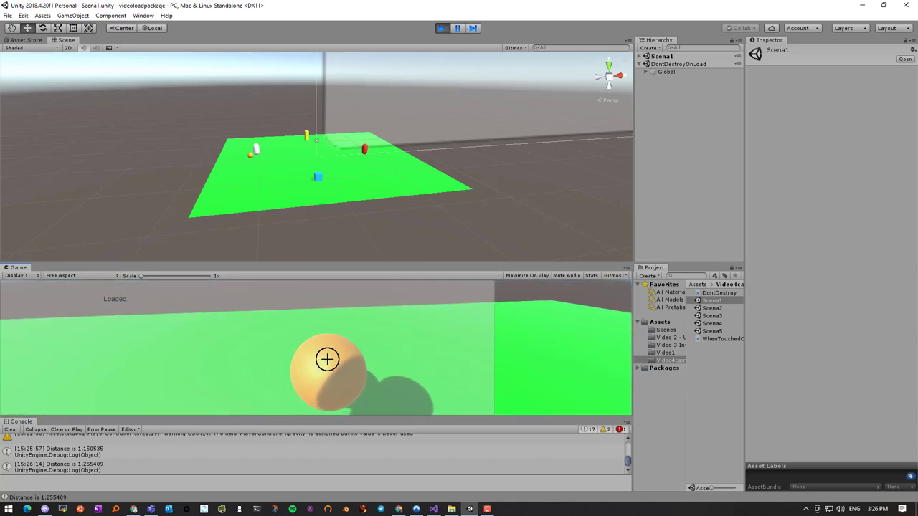
key("w")
key("d")
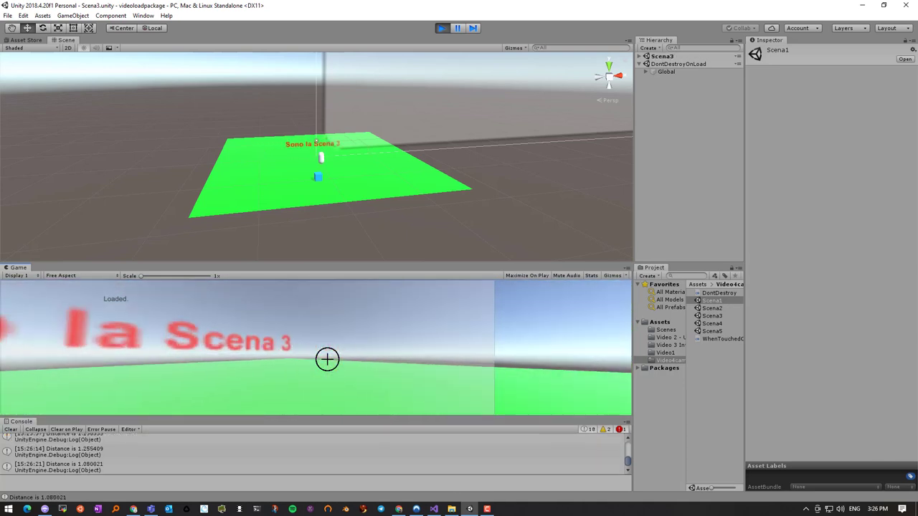
key("w")
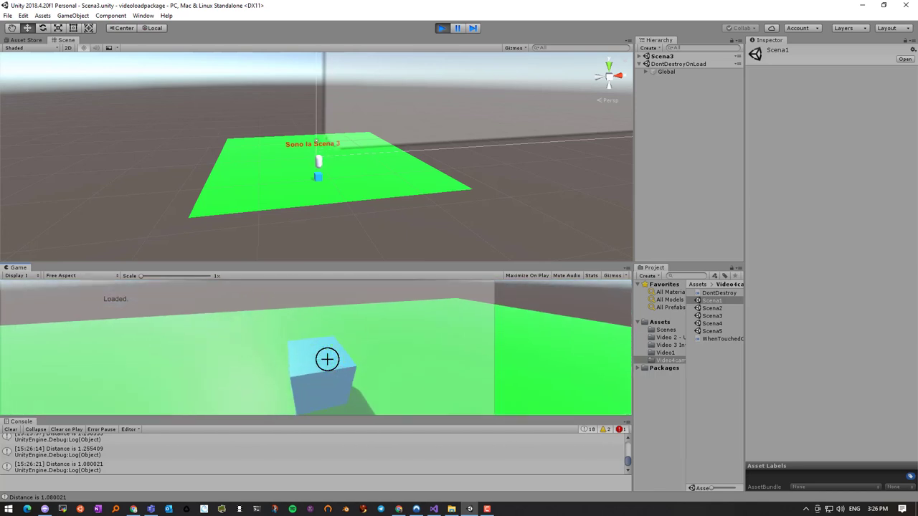
Step: Walk into the red capsule to load Scena4, then head toward its blue cube
key("d")
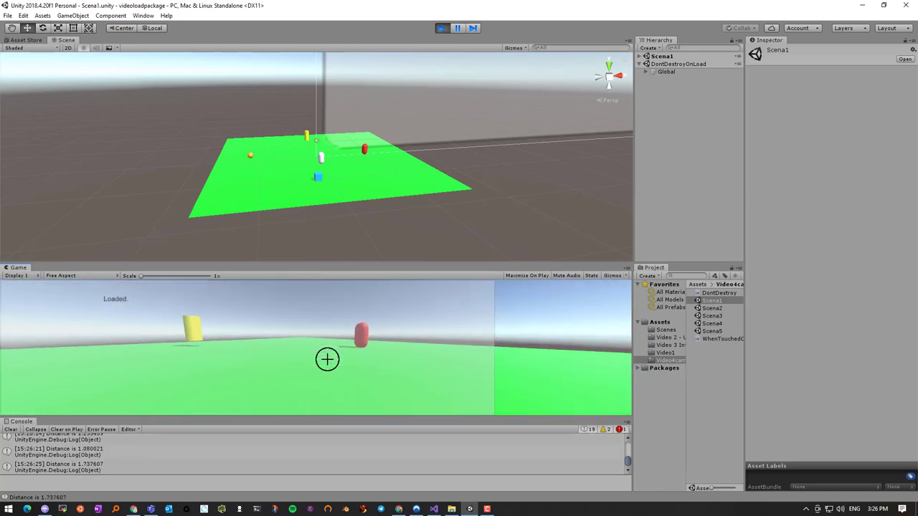
key("w")
key("w")
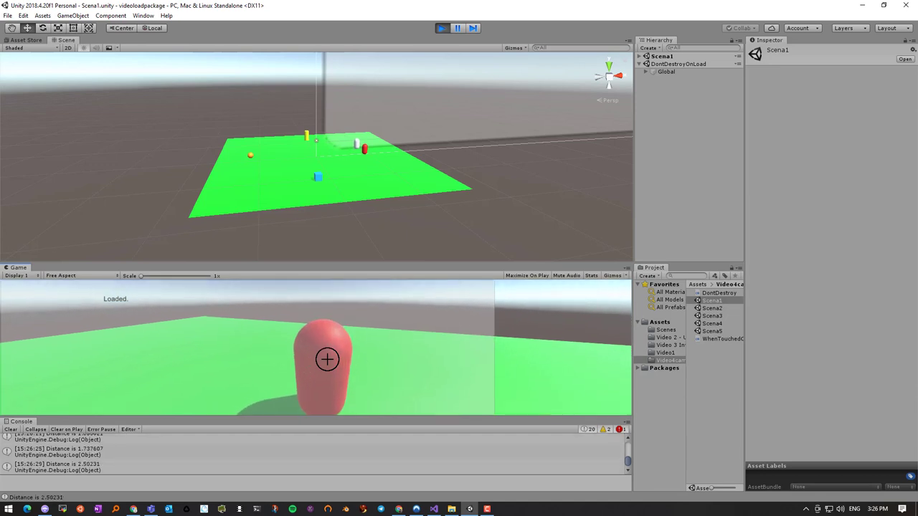
key("w")
key("a")
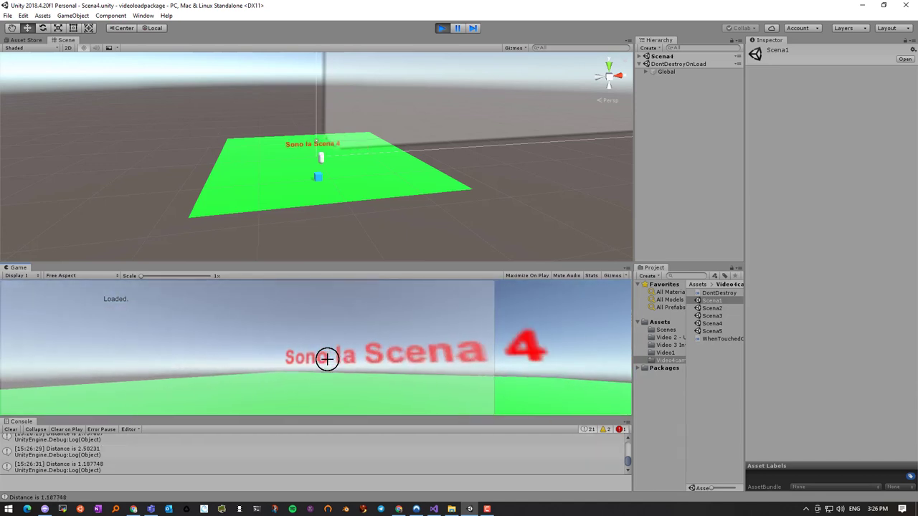
key("w")
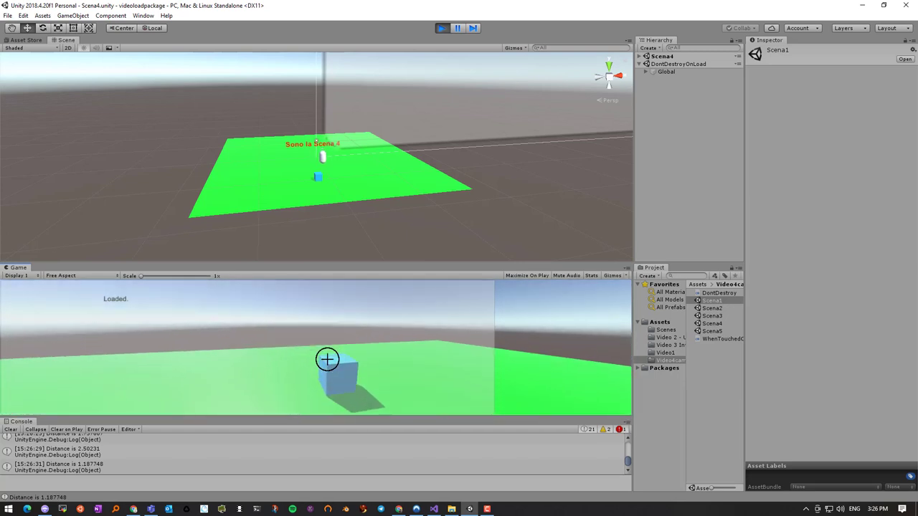
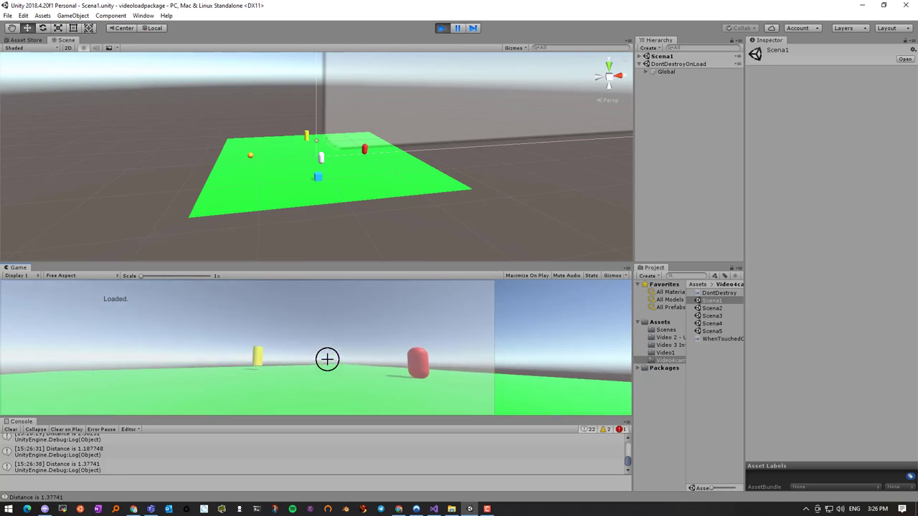
Step: Stop Play mode and widen the Hierarchy to show all of Scena1's objects
left_click(442, 27)
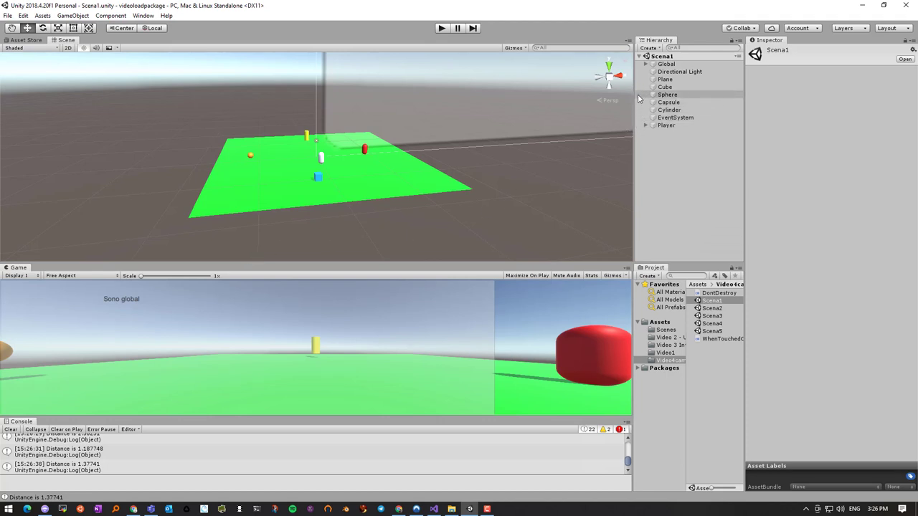
left_click_drag(634, 97, 589, 97)
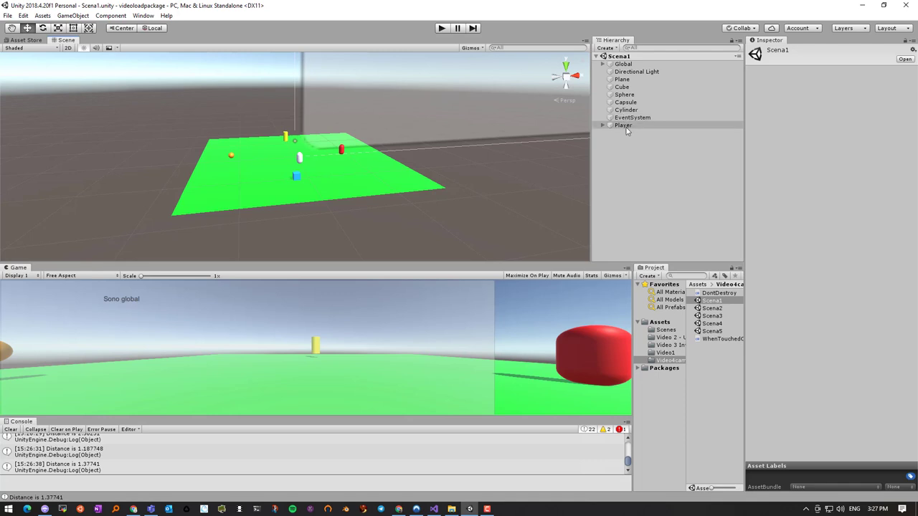
Step: Compare the Cube, Sphere and Capsule target scenes, then open WhenTouchedChangeScene.cs in Visual Studio
left_click(622, 88)
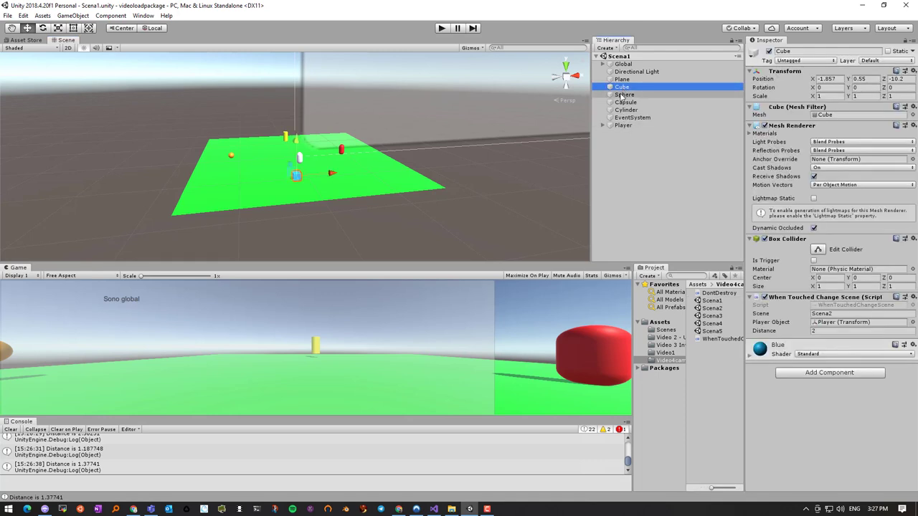
left_click(623, 95)
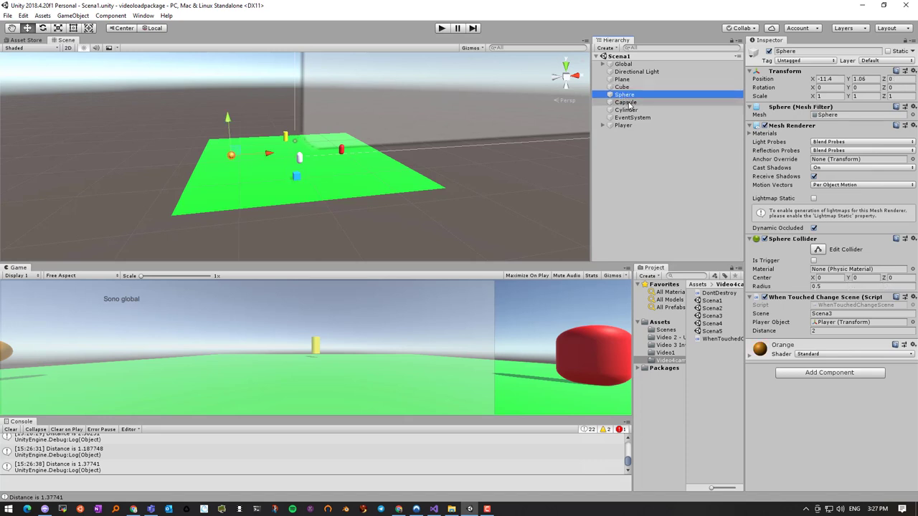
key("Down")
left_click(622, 87)
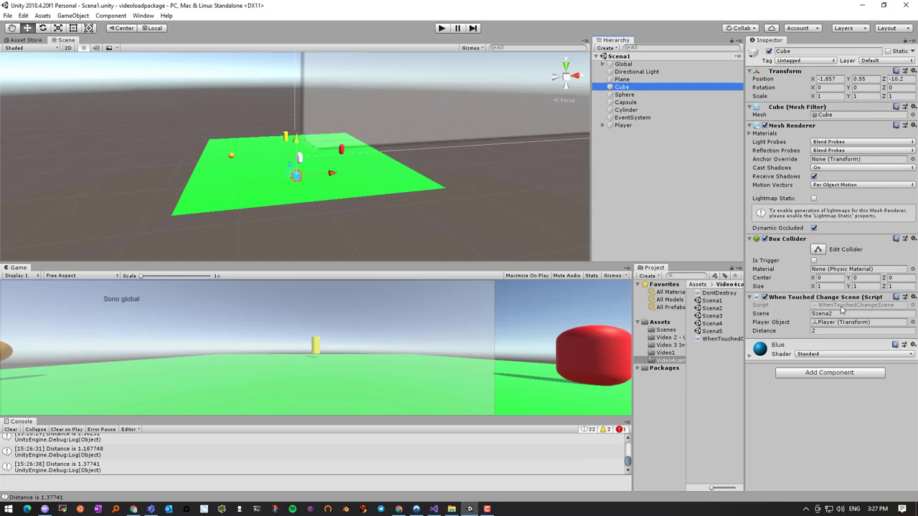
double_click(845, 307)
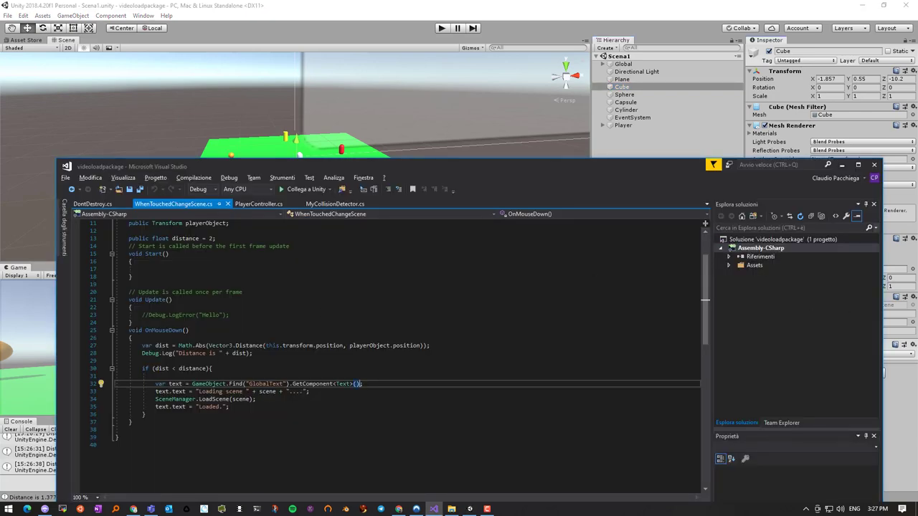
Step: Highlight the OnMouseDown declaration, then return to Unity and expand Global in the Hierarchy
left_click_drag(128, 330, 188, 330)
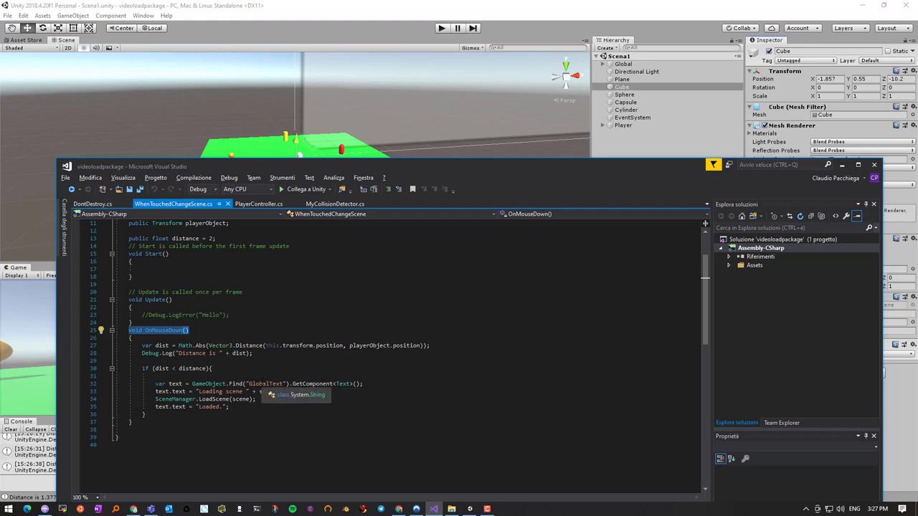
left_click(603, 65)
left_click(611, 72)
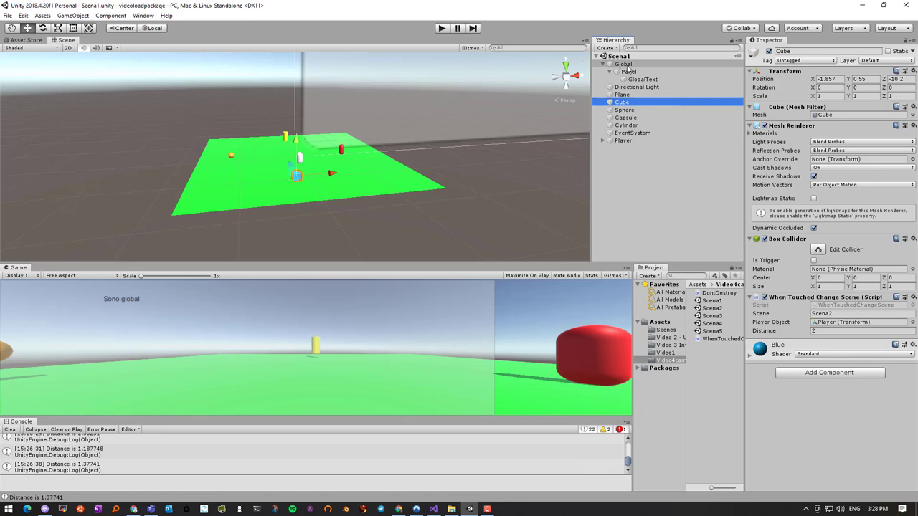
Step: Move GlobalText directly under Global, delete Panel, save Scena1 and select Global
left_click(625, 64)
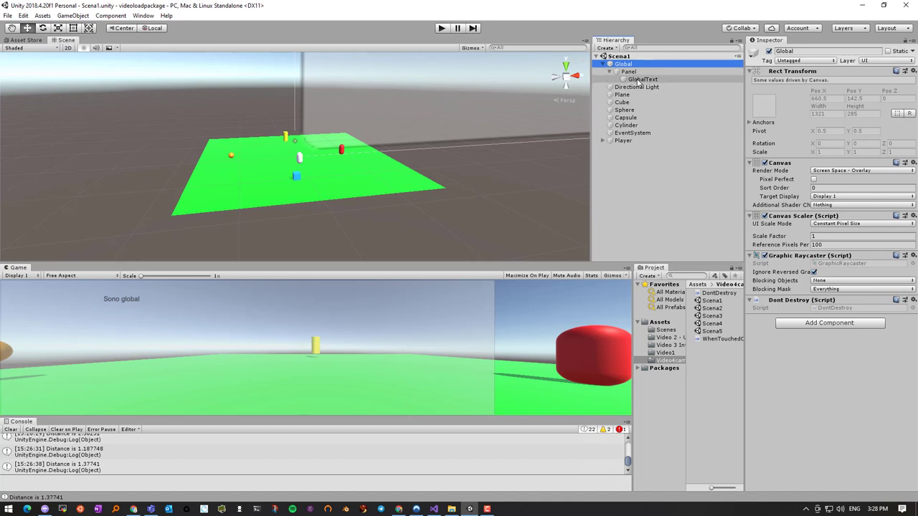
left_click_drag(638, 81, 632, 74)
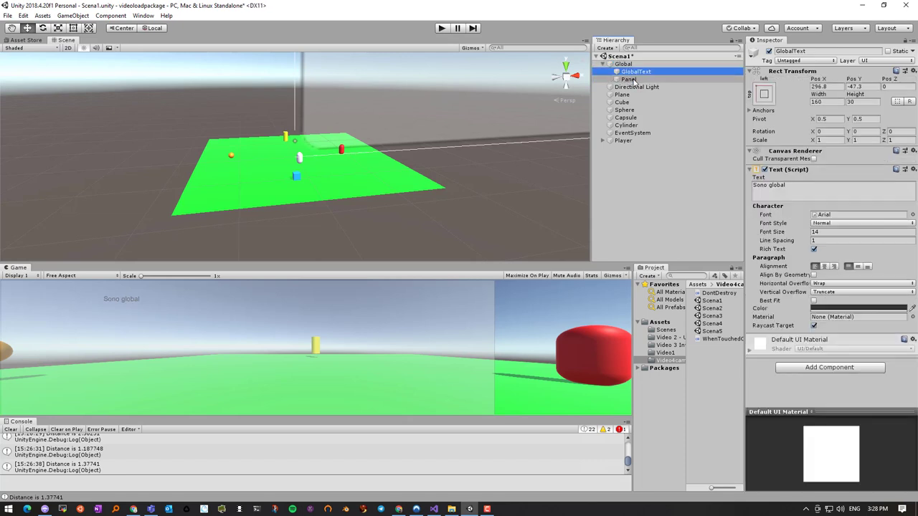
left_click(629, 79)
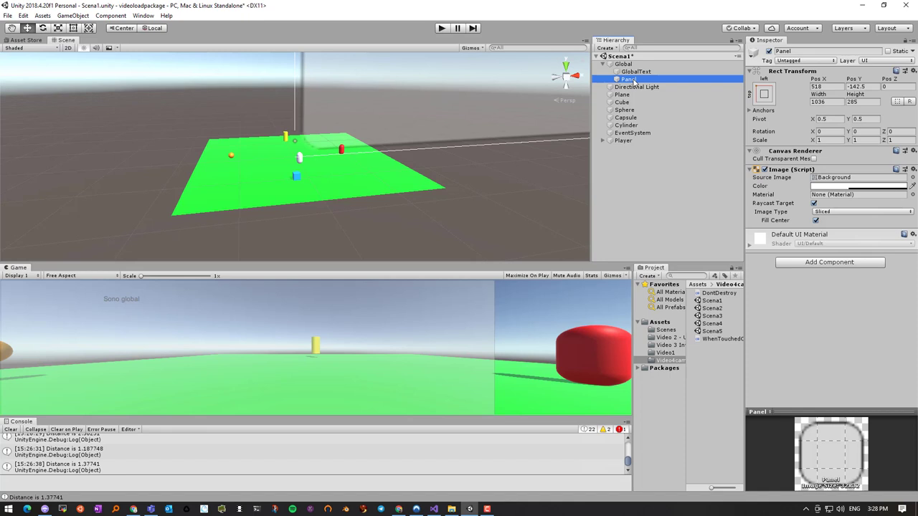
key("Delete")
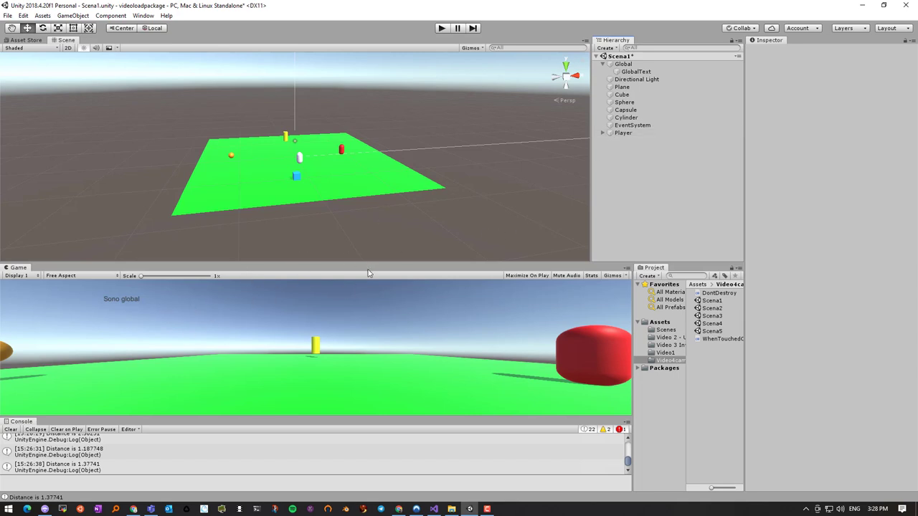
key("ctrl+s")
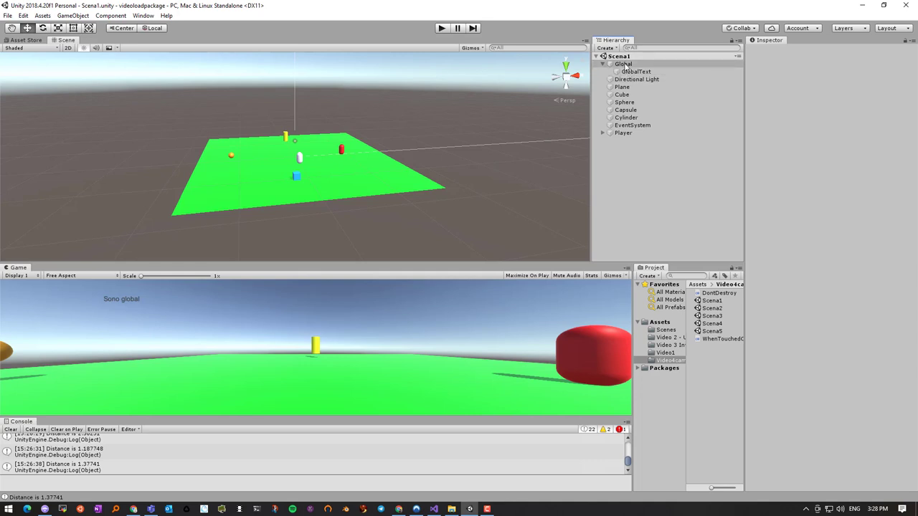
left_click(625, 65)
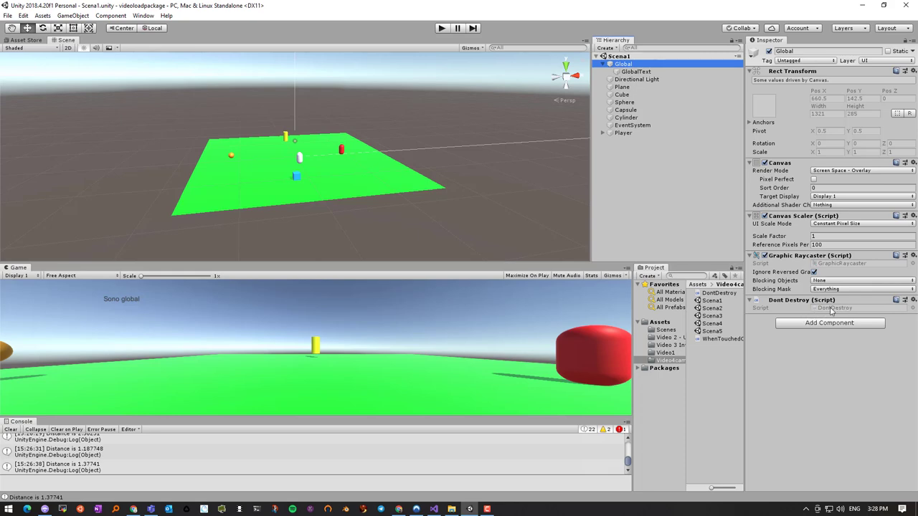
Step: Open DontDestroy.cs and highlight the static _instance field and the DontDestroyOnLoad(gameObject) call
double_click(832, 309)
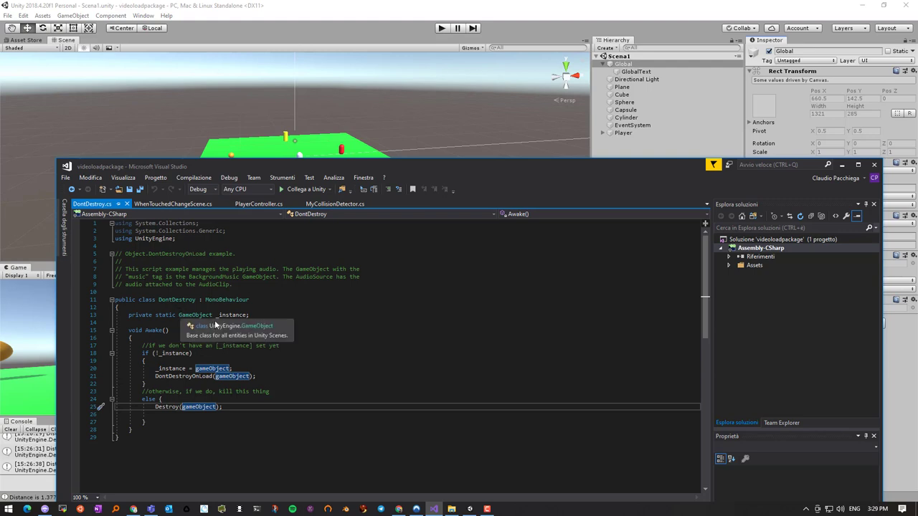
left_click_drag(128, 315, 249, 315)
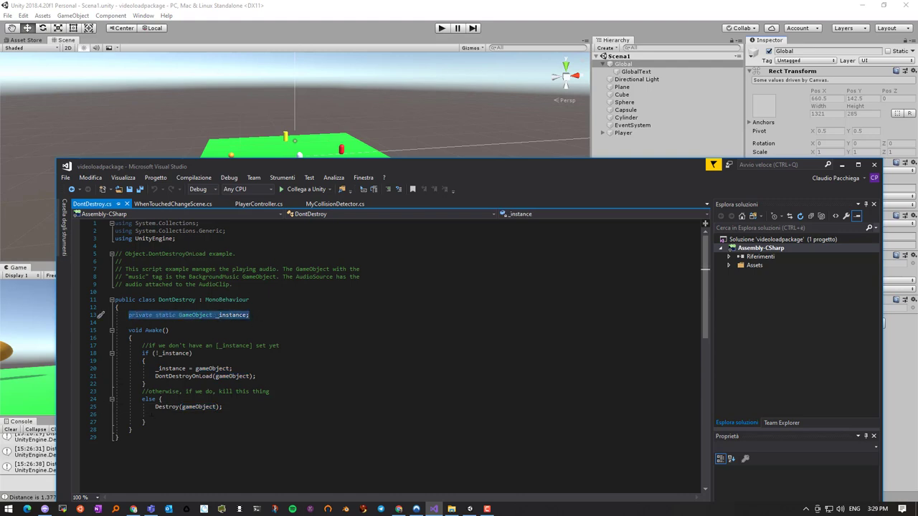
left_click_drag(155, 376, 255, 376)
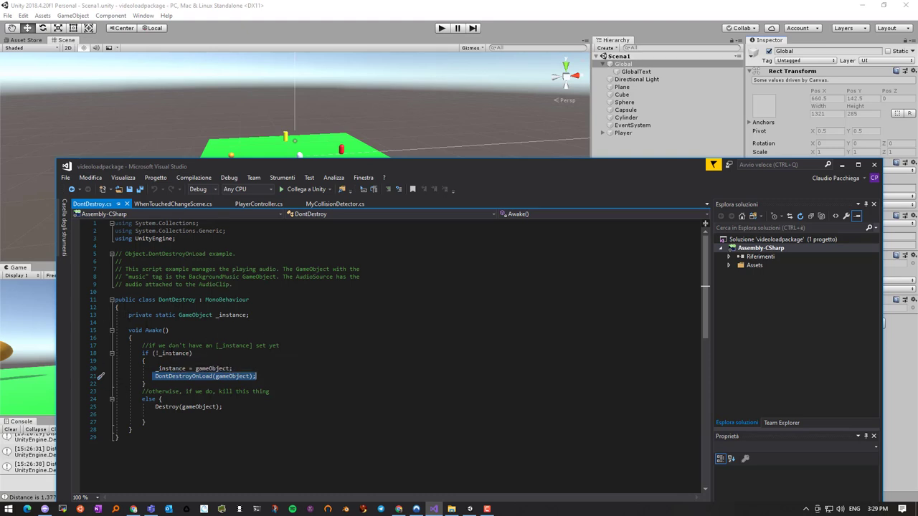
Step: Highlight the Destroy(gameObject) call in DontDestroy, then go back to WhenTouchedChangeScene.cs
double_click(173, 345)
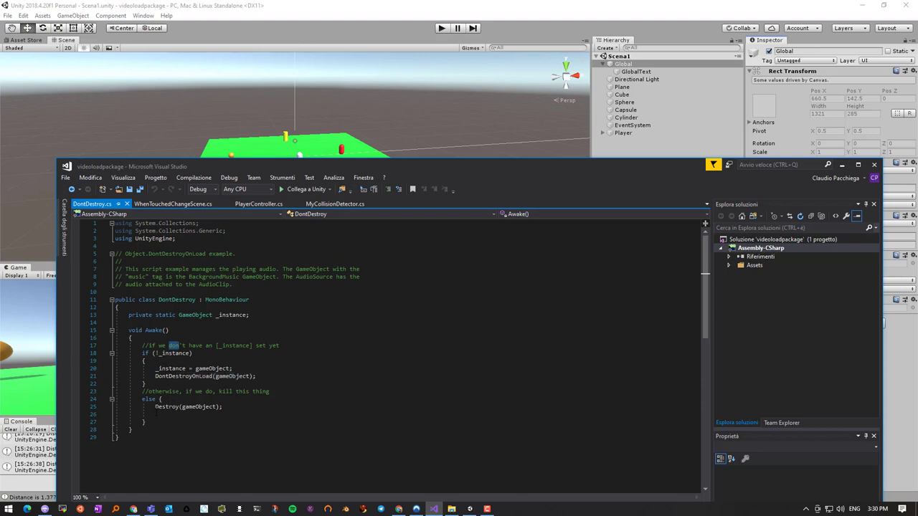
mouse_move(169, 407)
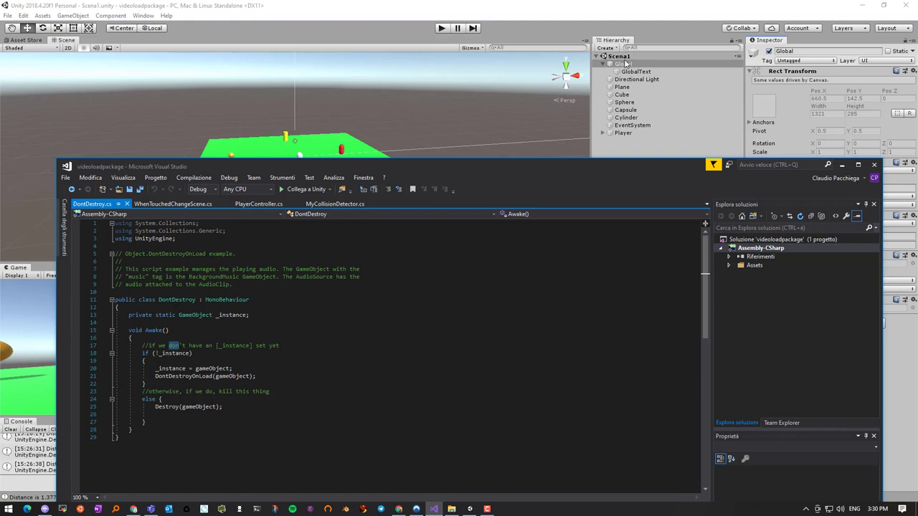
left_click(625, 63)
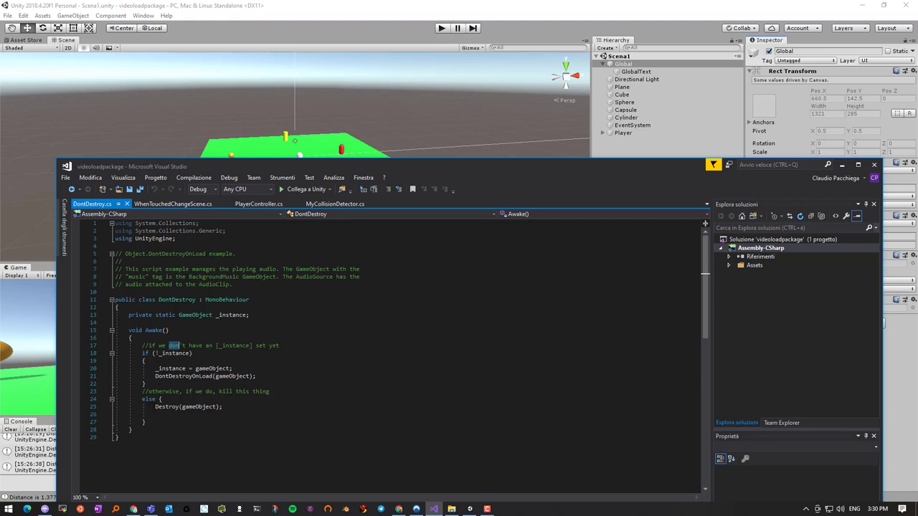
left_click_drag(155, 406, 222, 406)
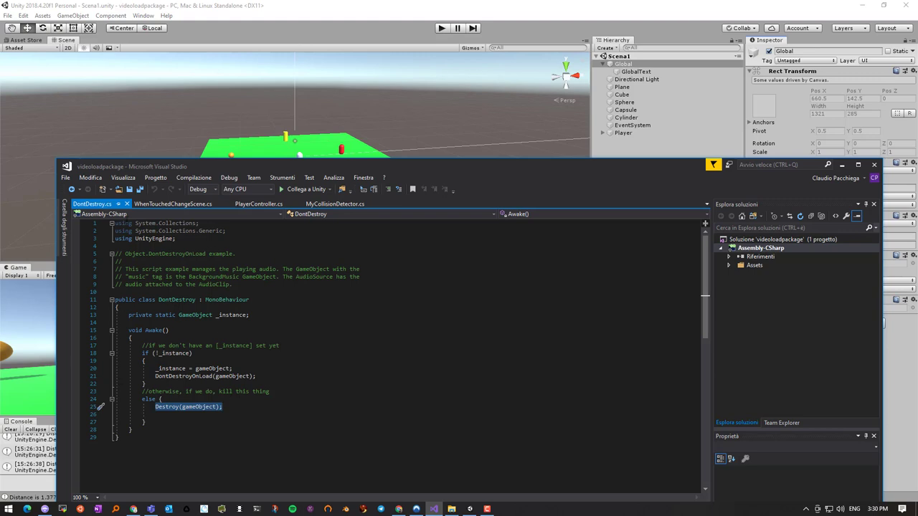
left_click(167, 207)
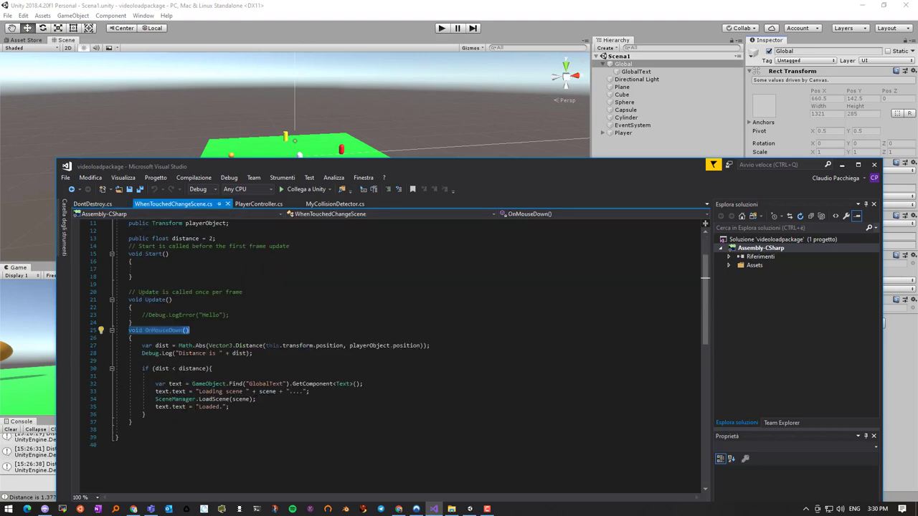
left_click_drag(192, 383, 243, 384)
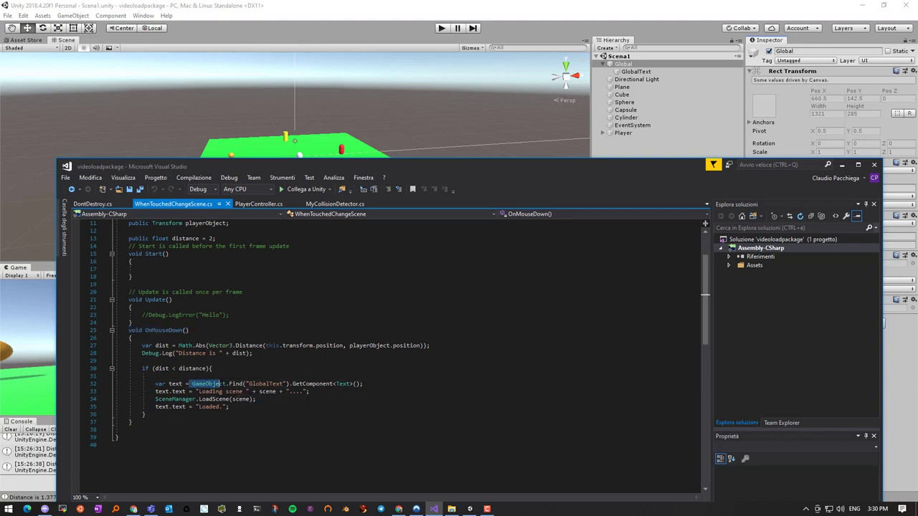
double_click(264, 384)
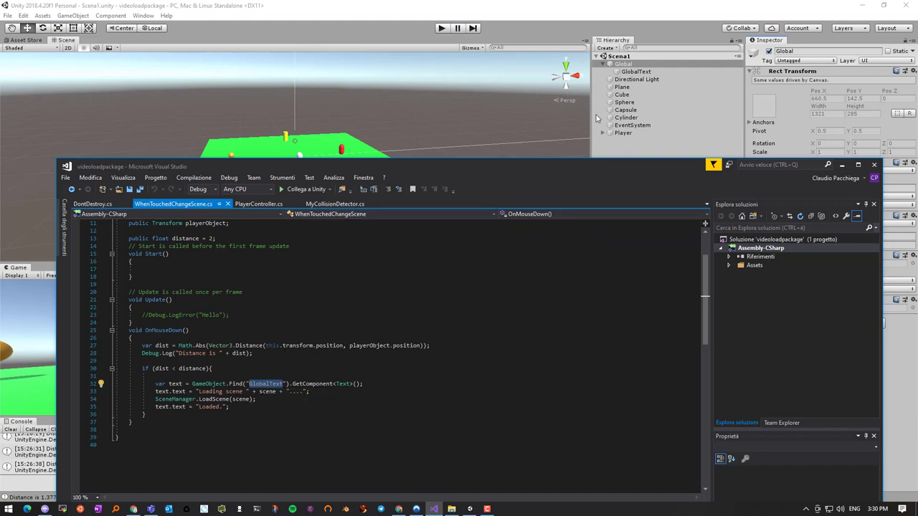
Step: Select GlobalText in Unity, highlight SceneManager.LoadScene(scene) in Visual Studio, then return to Unity
left_click(639, 73)
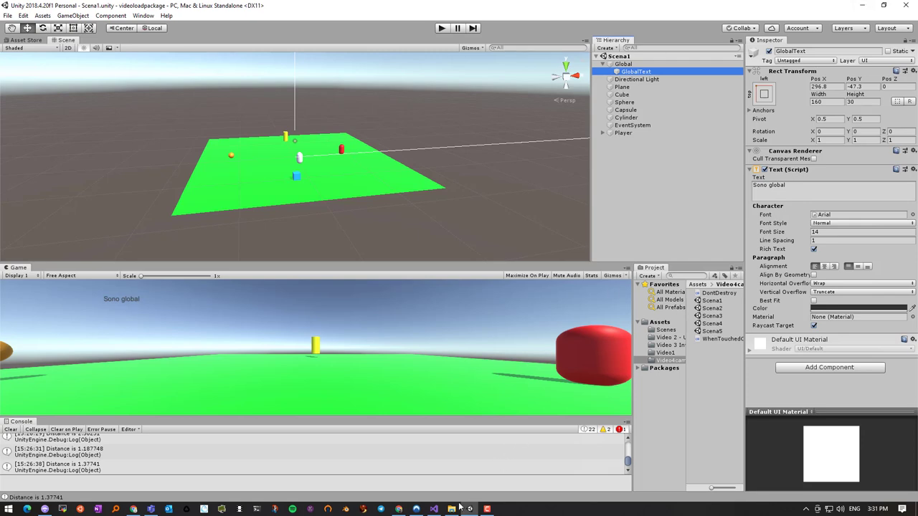
left_click(434, 510)
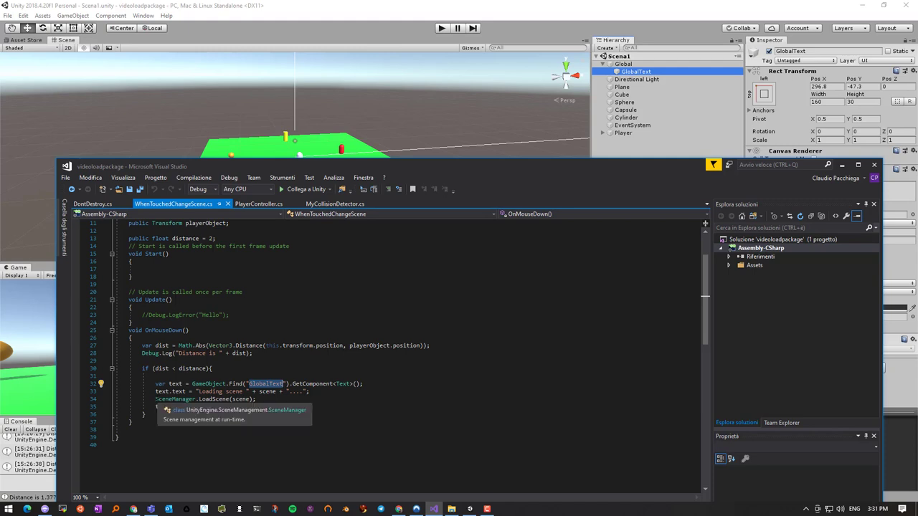
left_click_drag(155, 398, 257, 399)
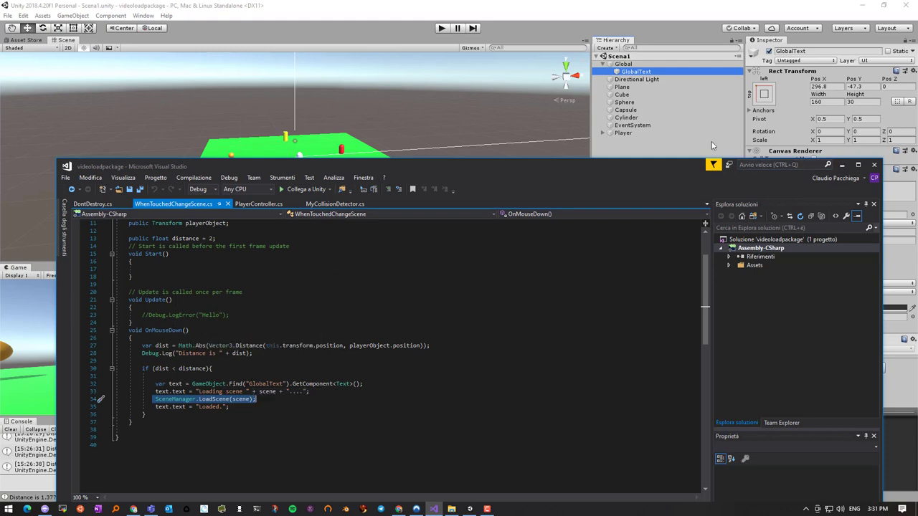
left_click(615, 151)
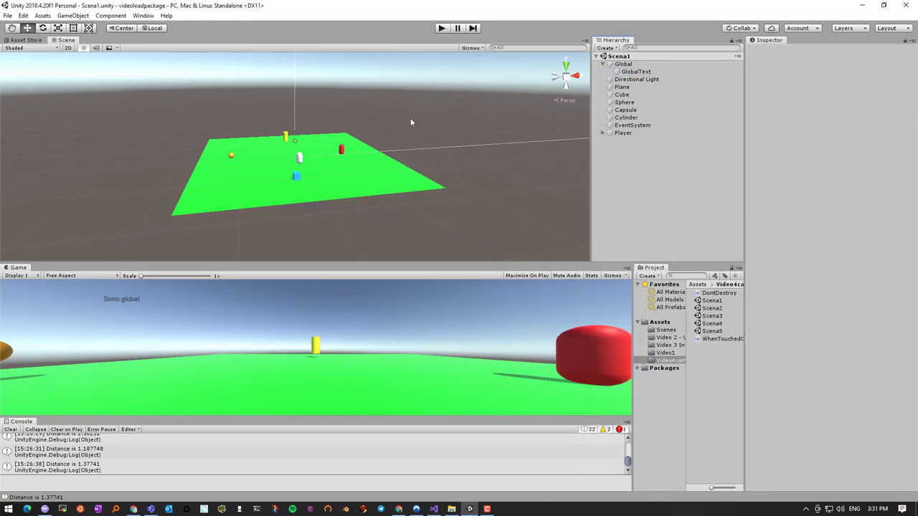
Step: Confirm Build Settings lists Scena1 through Scena5, then start Play mode
left_click(8, 16)
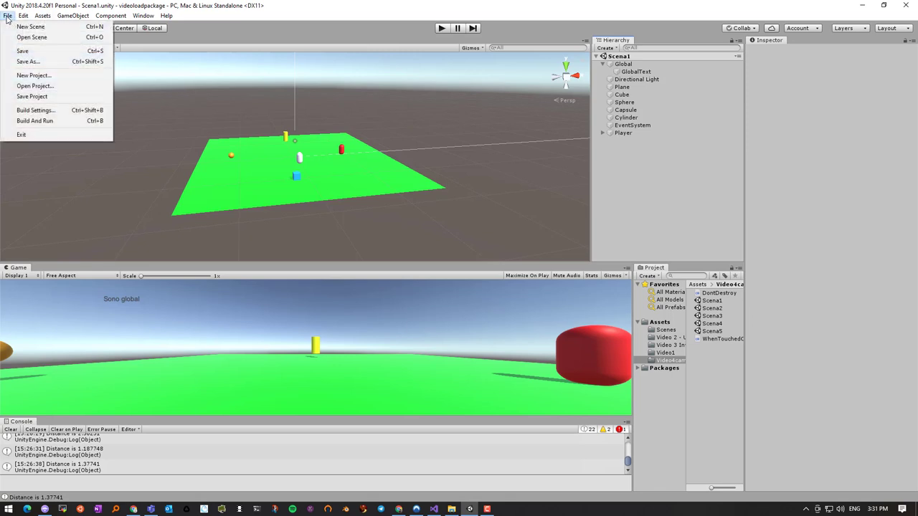
left_click(36, 110)
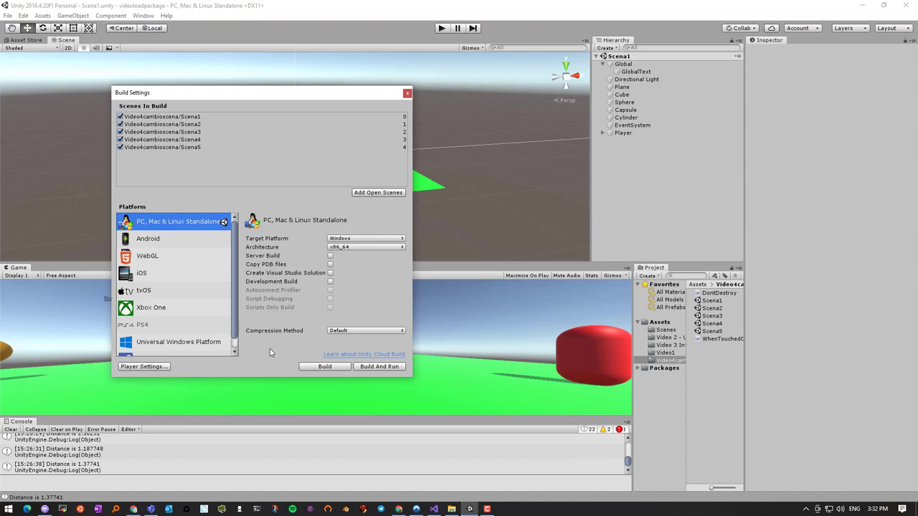
left_click(407, 93)
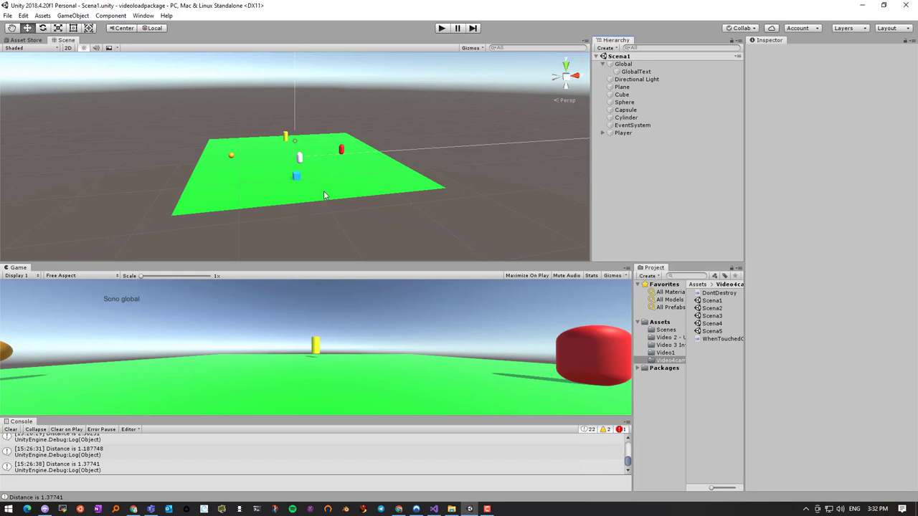
left_click(442, 28)
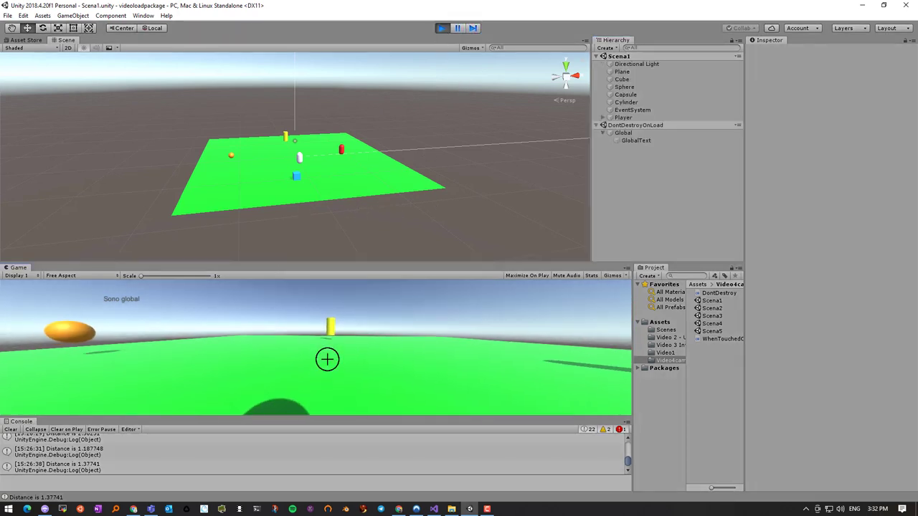
Step: Walk the player into the yellow cylinder to change scene, then turn toward Scena5's blue cube
key("w")
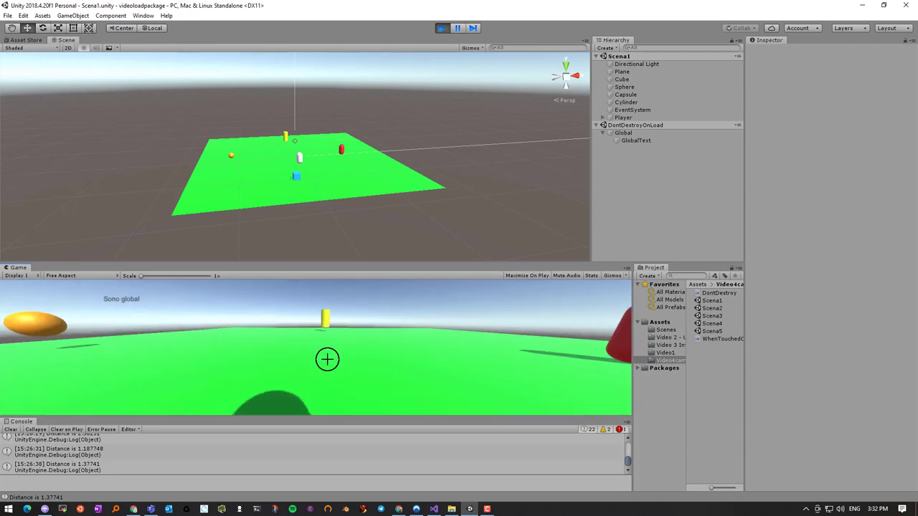
key("w")
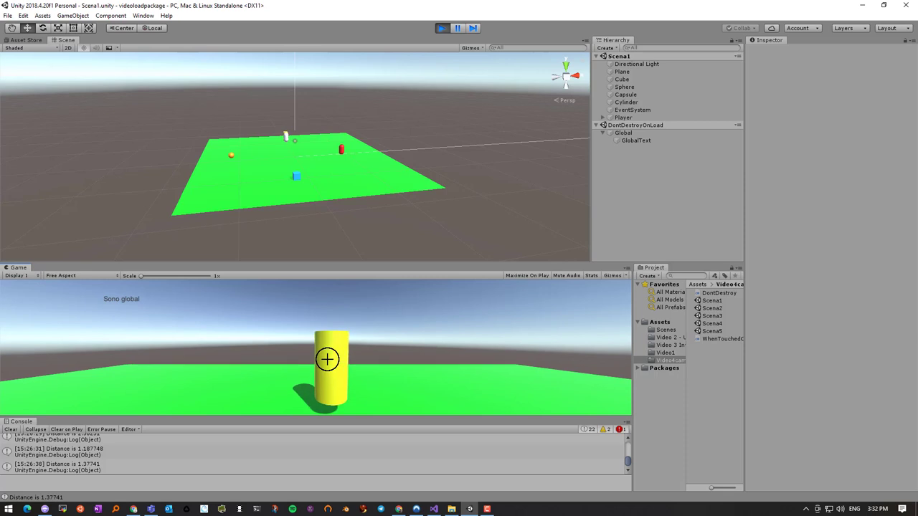
key("w")
key("d")
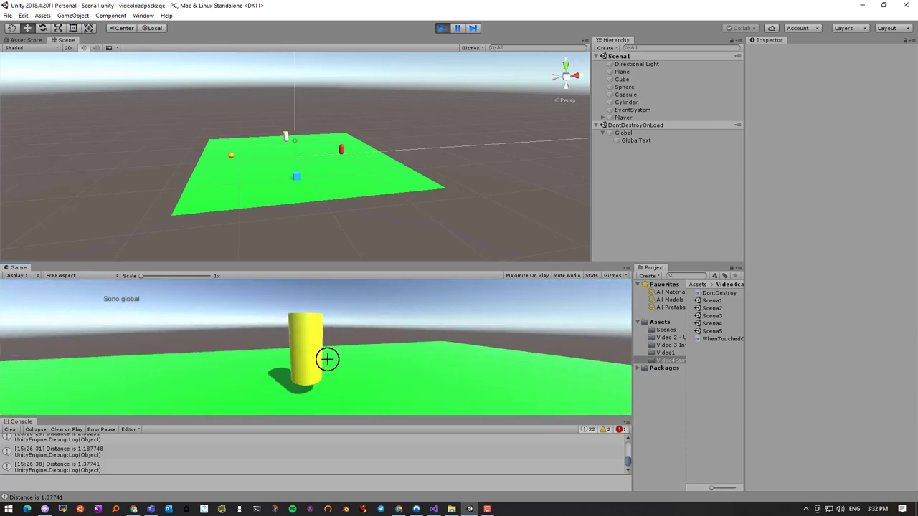
key("w")
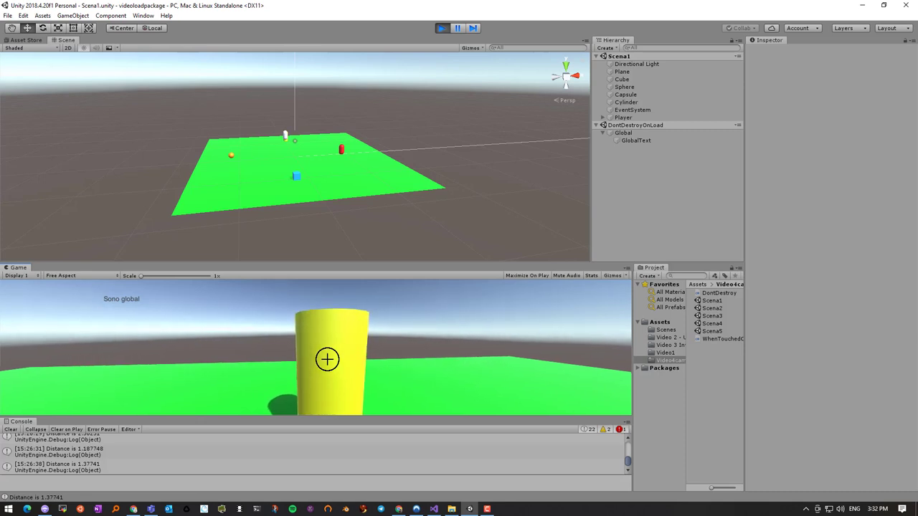
key("w")
key("w")
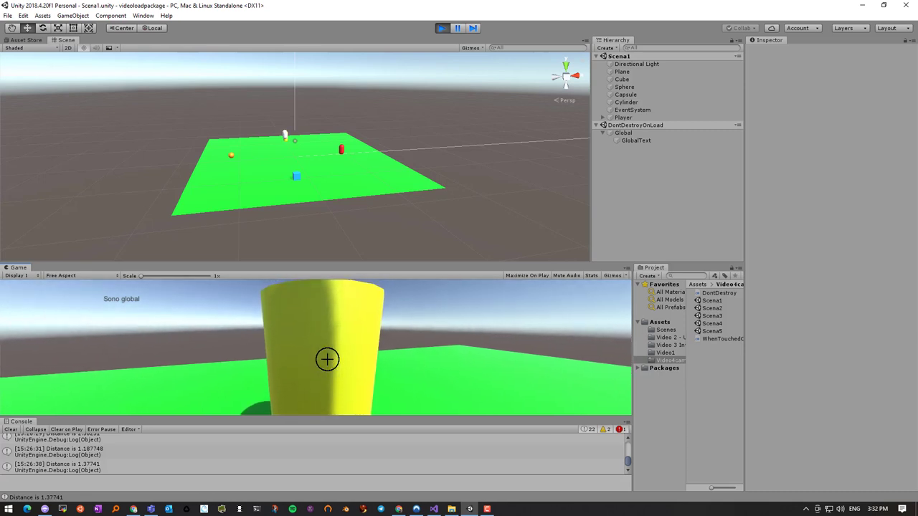
key("d")
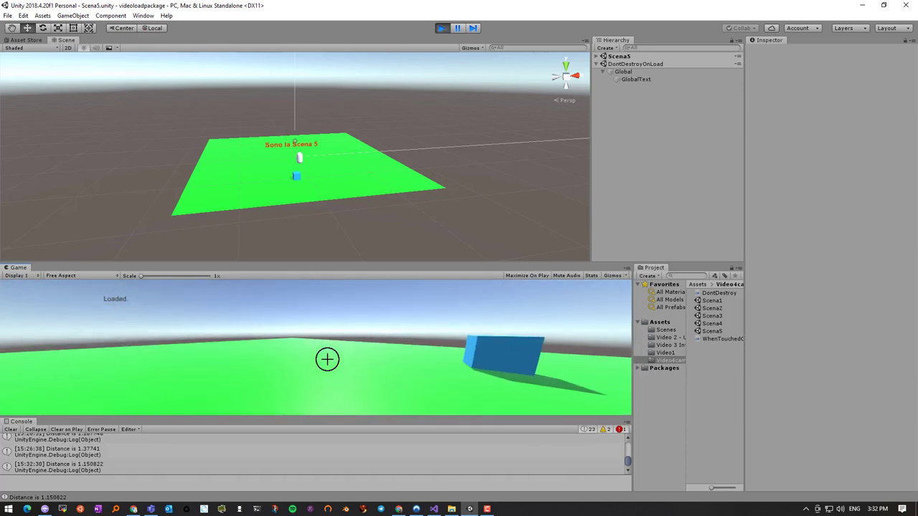
Step: Touch the blue cube to return to Scena1, then walk into the red capsule to load Scena4
key("w")
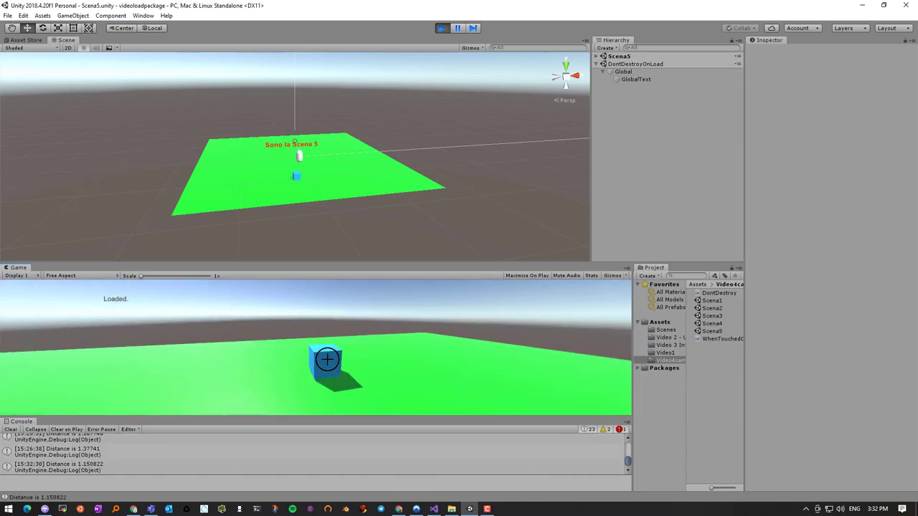
key("a")
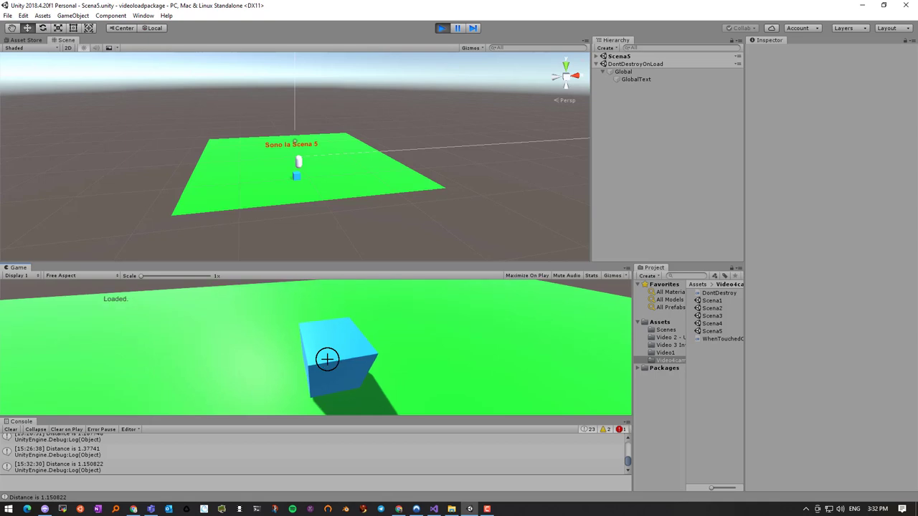
key("w")
key("a")
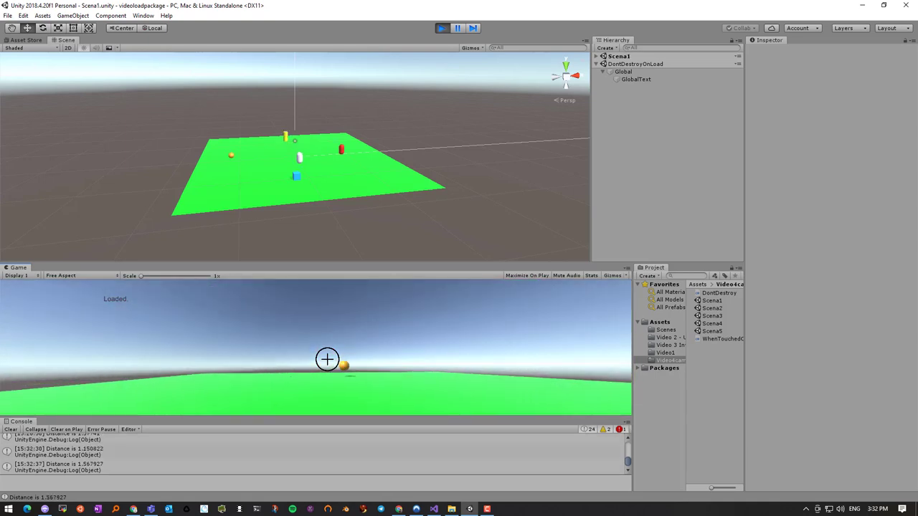
key("d")
key("w")
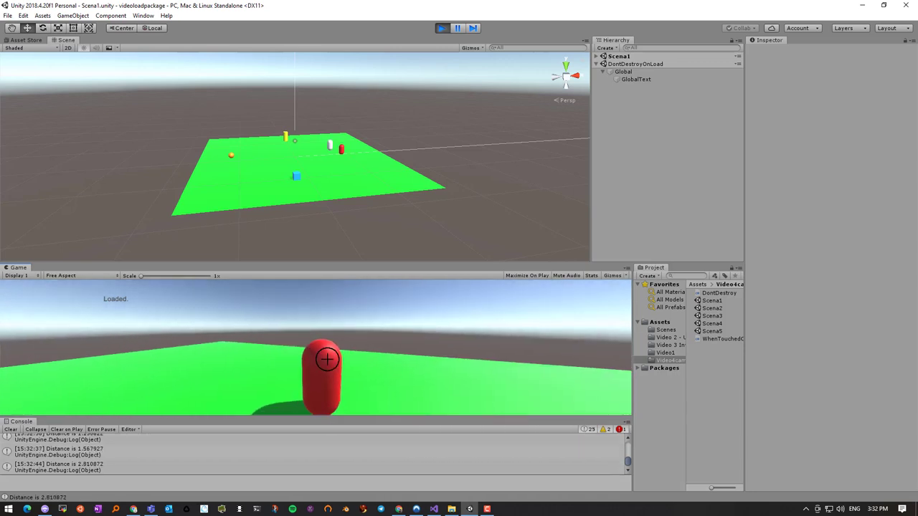
key("w")
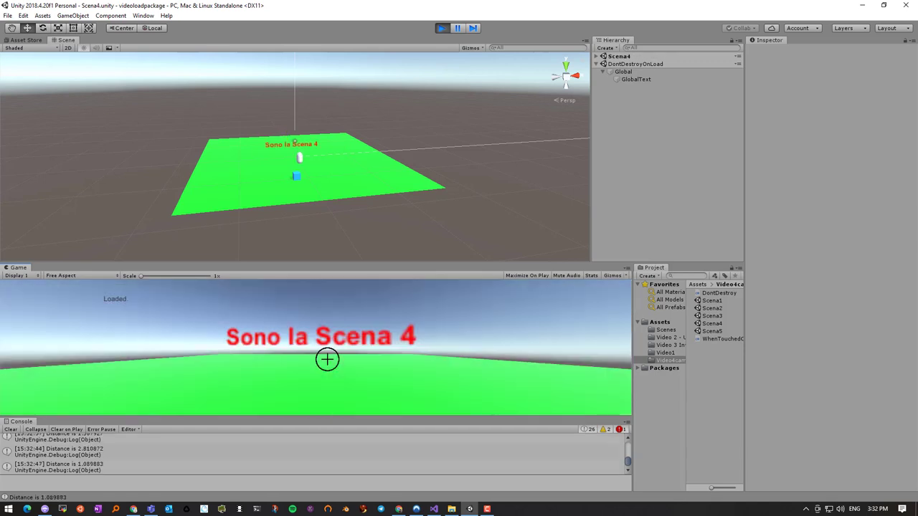
Step: Touch Scena4's blue cube to return to Scena1, then walk into the yellow cylinder to load Scena5
key("a")
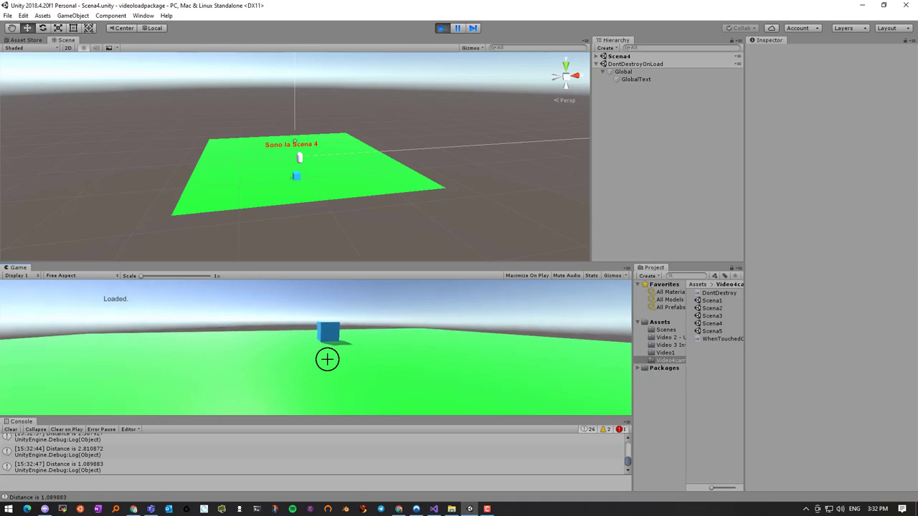
key("w")
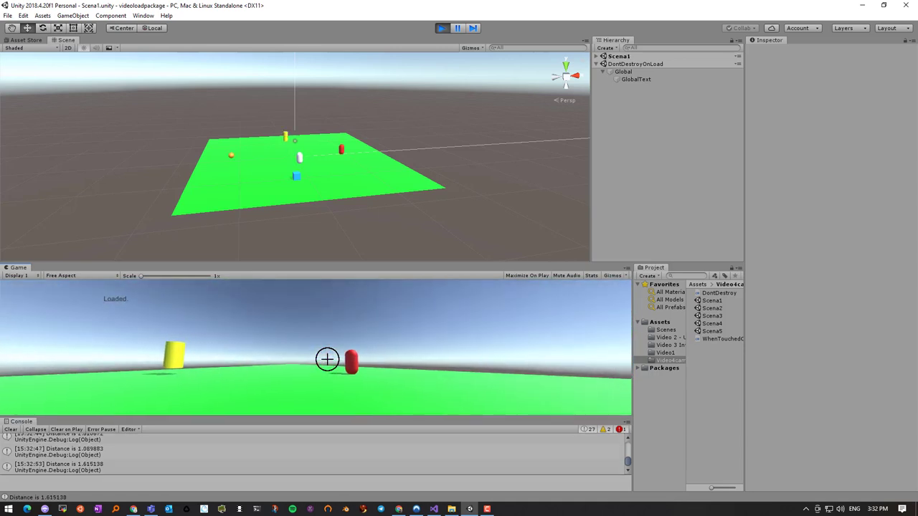
key("a")
key("w")
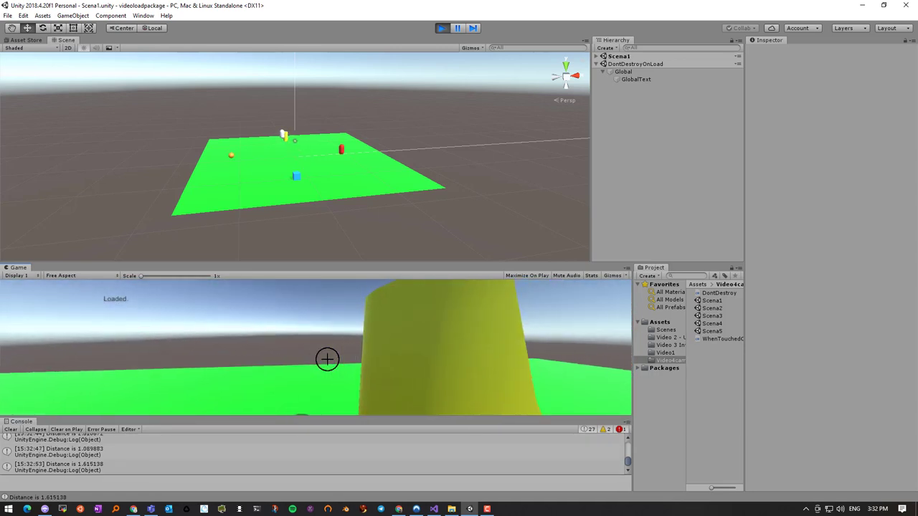
key("d")
key("w")
Step: Touch Scena5's blue cube to reach Scena1, then walk into the red capsule to load Scena4
key("d")
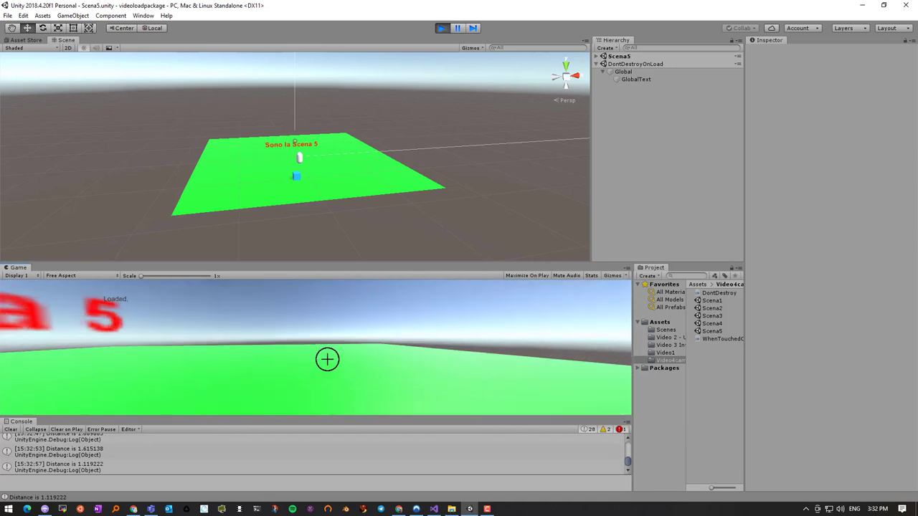
key("d")
key("w")
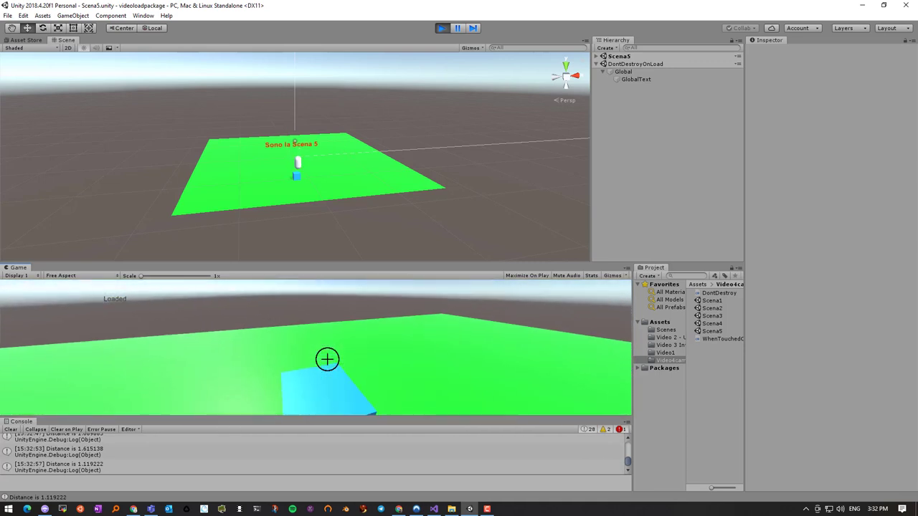
key("w")
key("d")
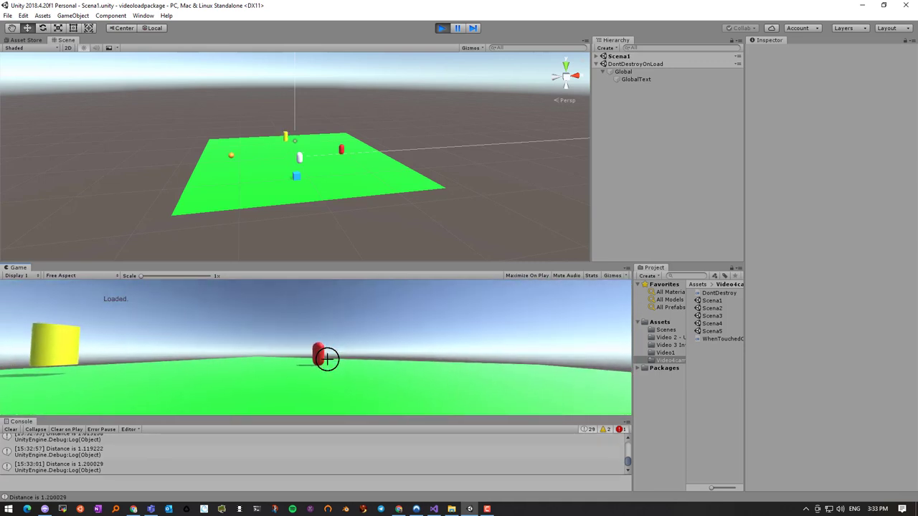
key("w")
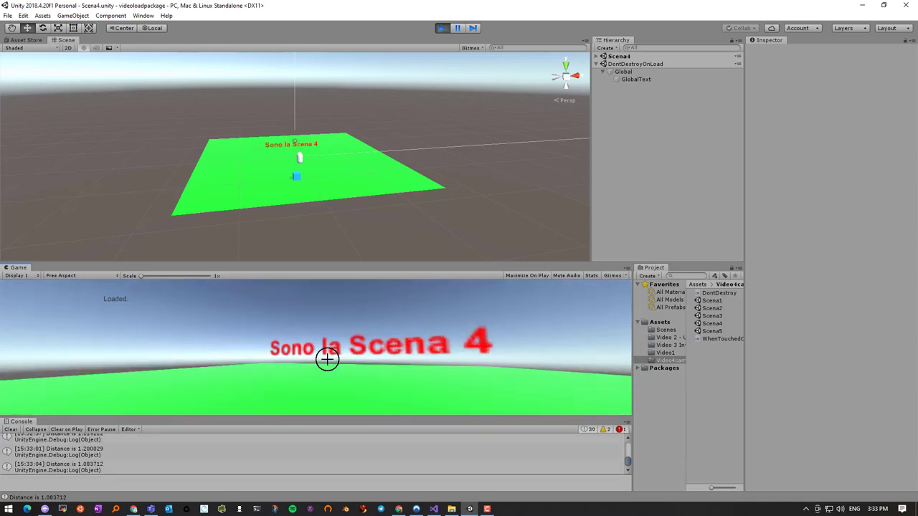
Step: Walk around Scena4 between the blue cube and the 'Sono la Scena 4' text
key("a")
key("w")
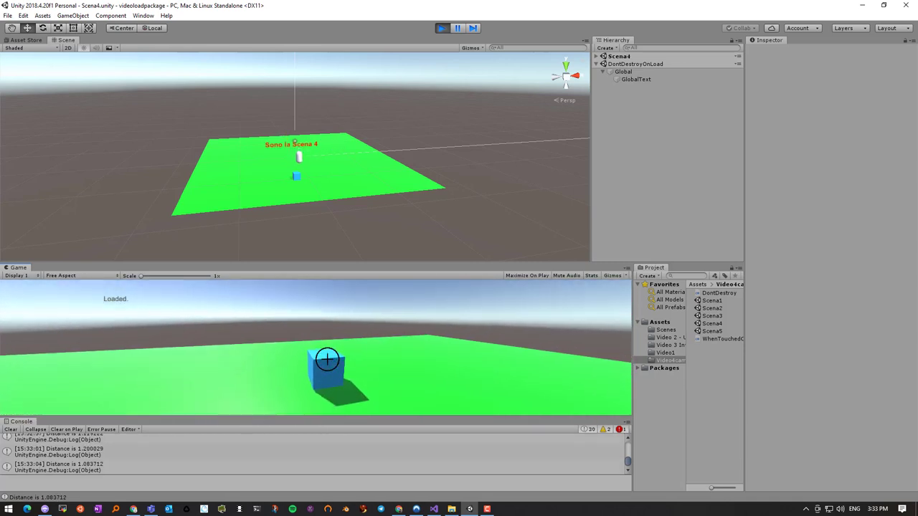
key("w")
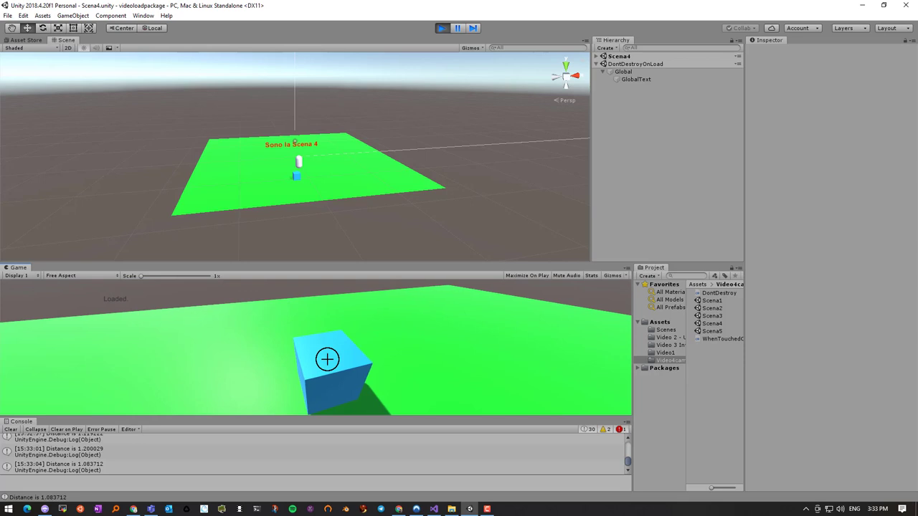
key("w")
key("d")
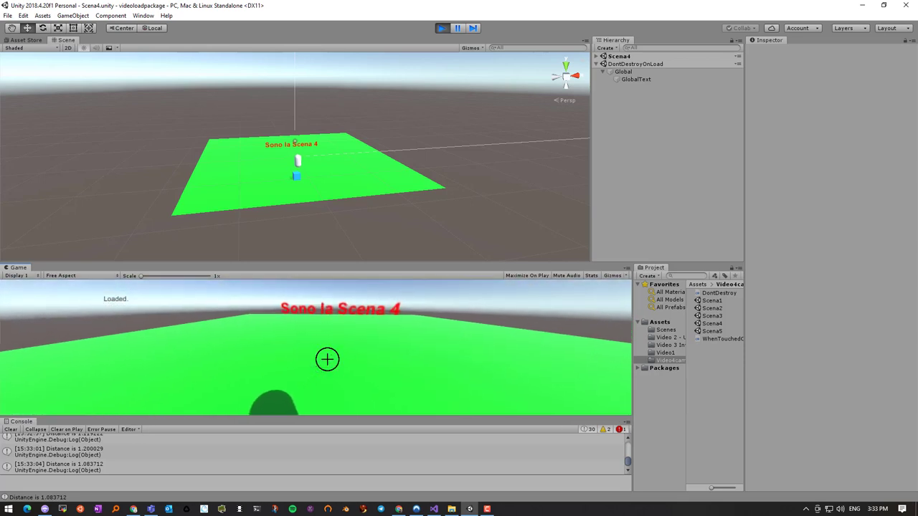
key("w")
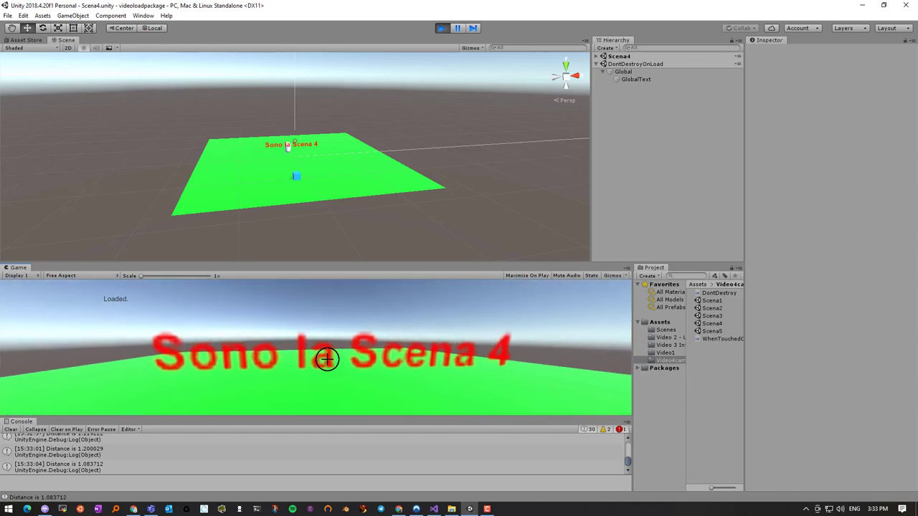
key("a")
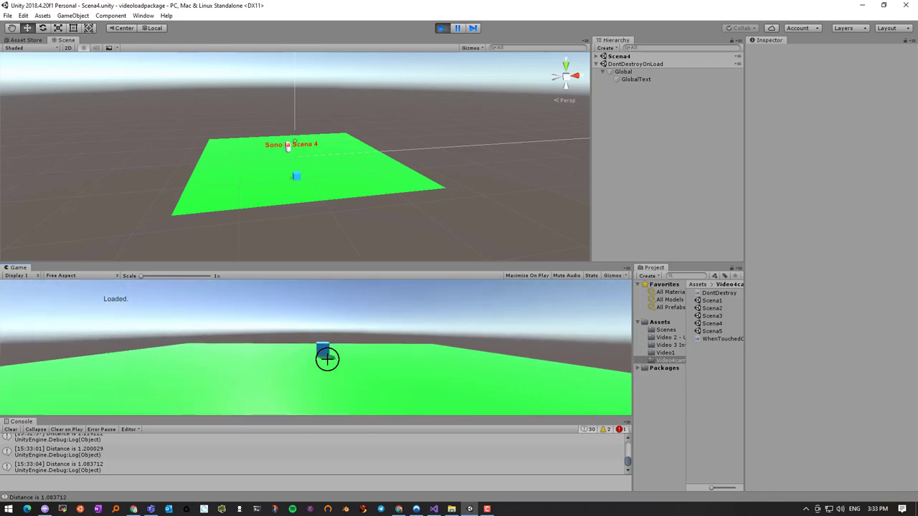
key("w")
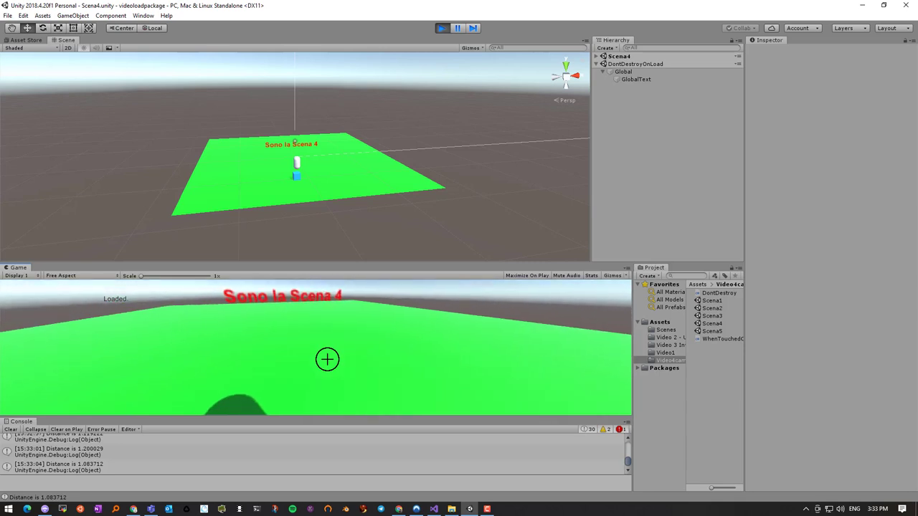
Step: Jump onto the blue cube, free the mouse with Esc, and expand Scena4 in the Hierarchy
key("w")
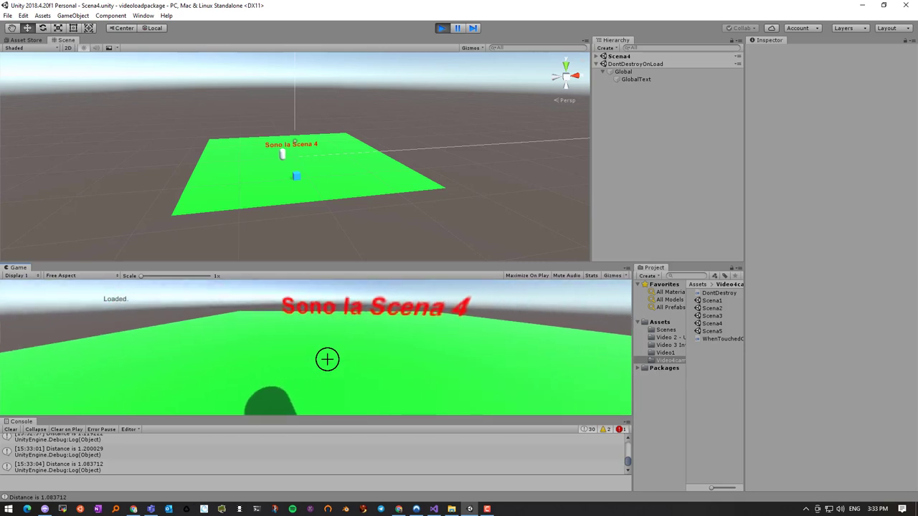
key("a")
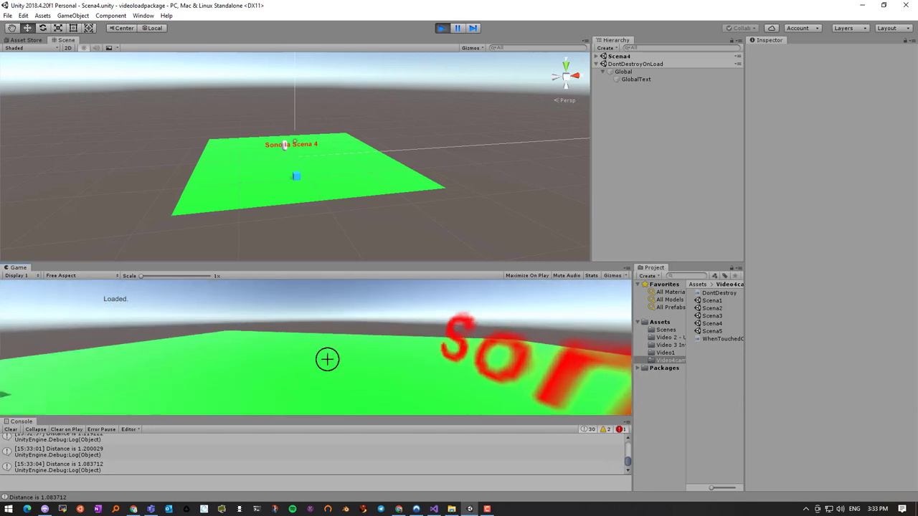
key("w")
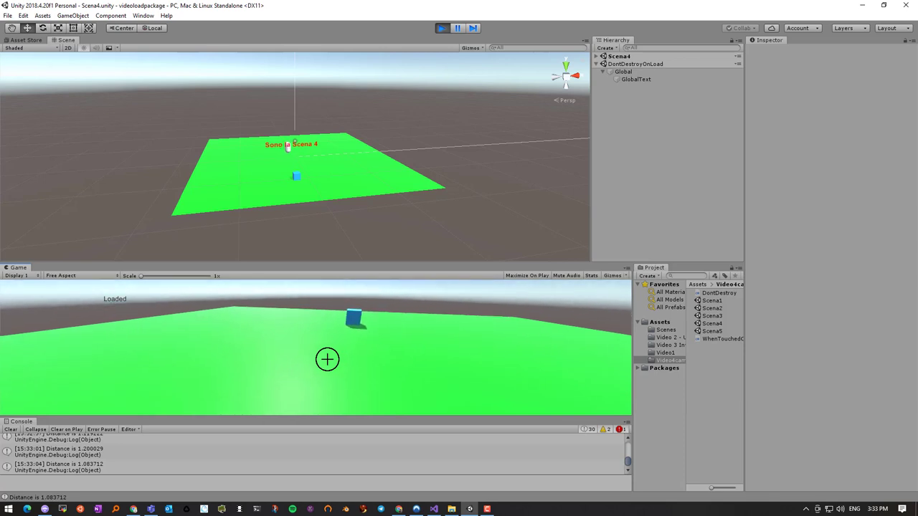
key("d")
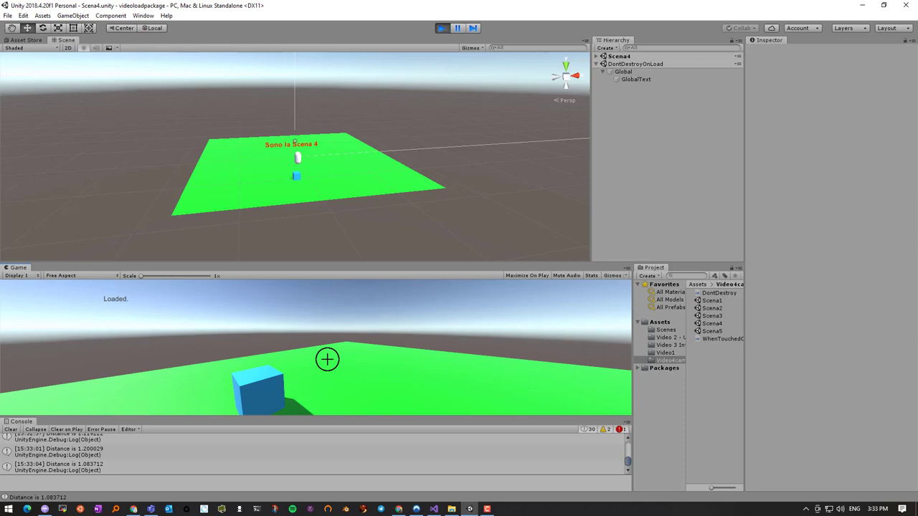
key("space")
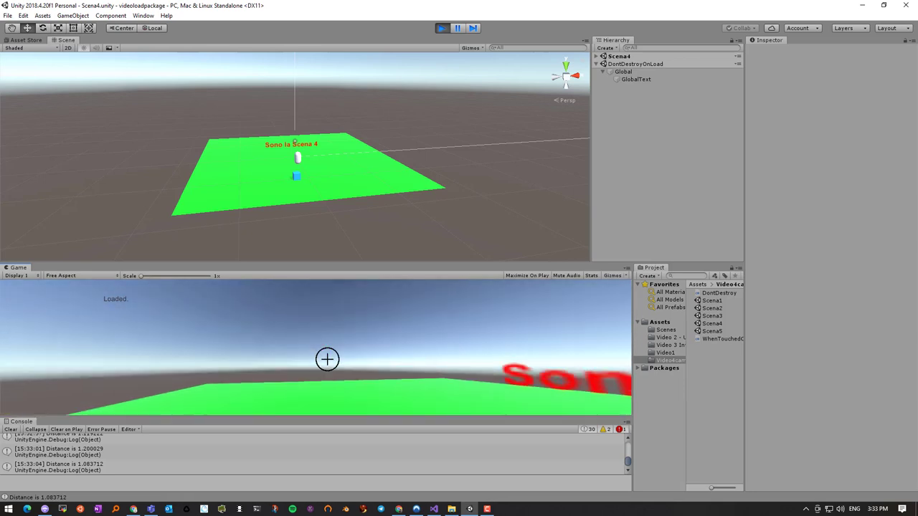
key("Escape")
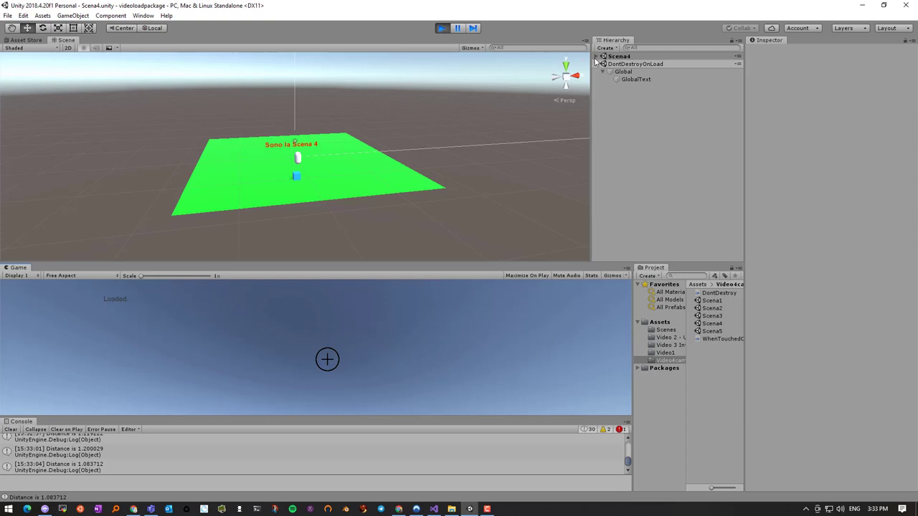
left_click(596, 56)
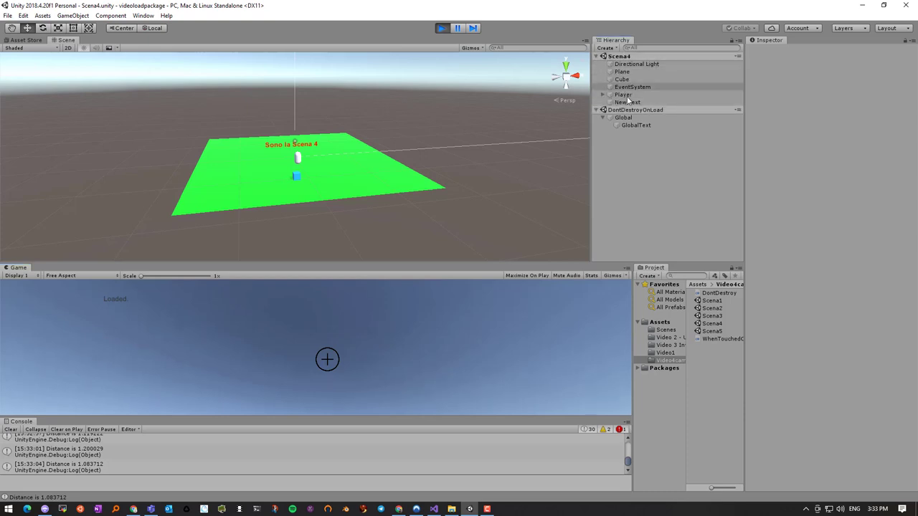